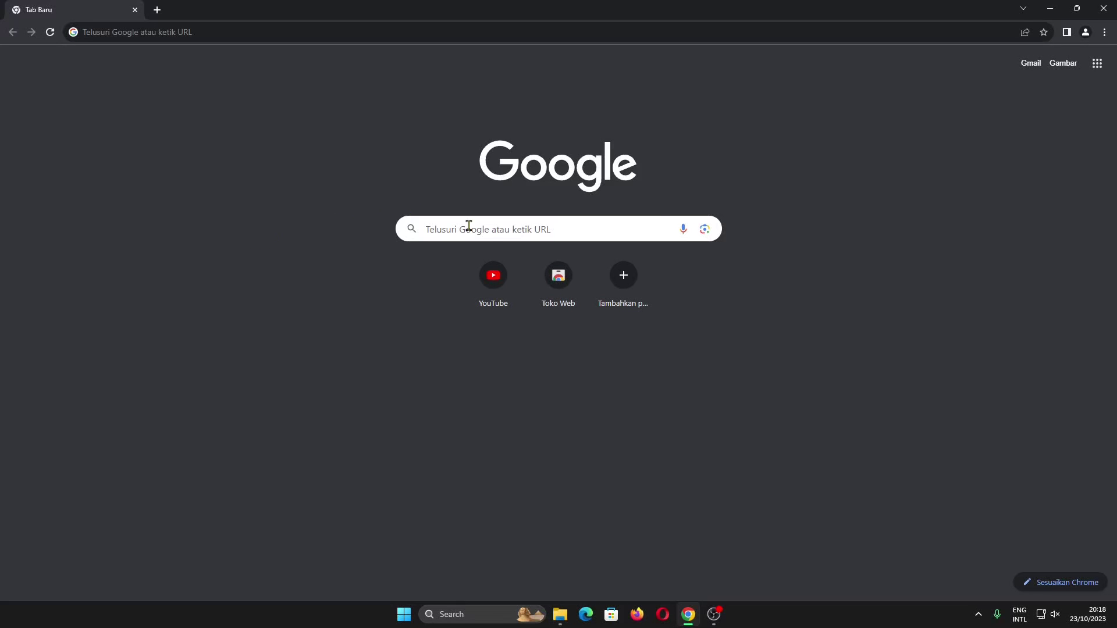
Step: Search Google for "pcsx2 github" and open the PCSX2 emulator repository on GitHub
click(492, 231)
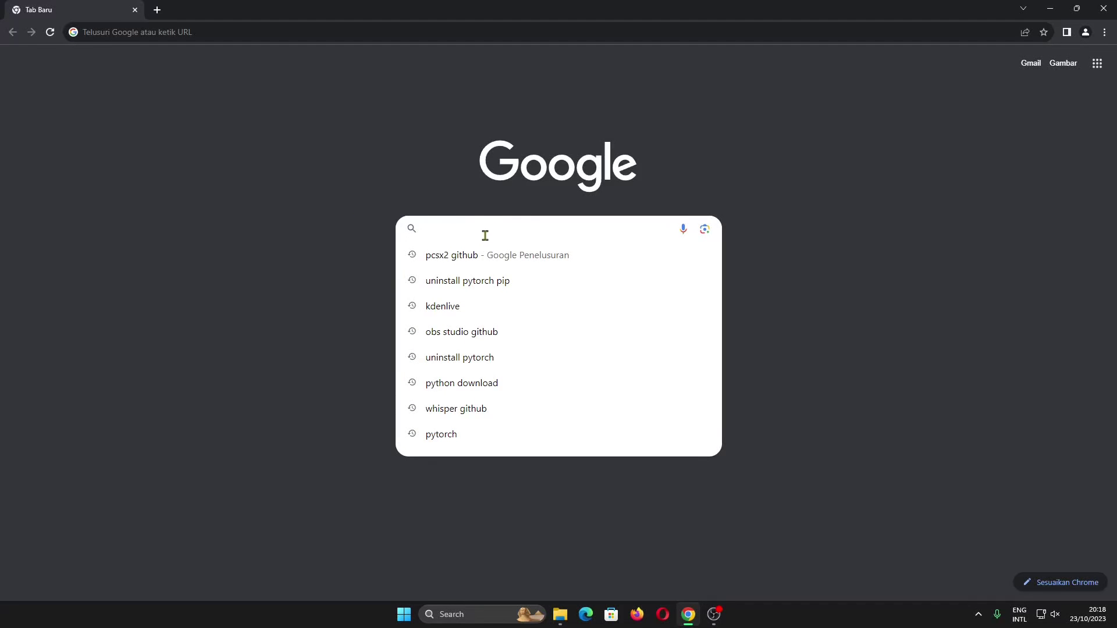
click(463, 258)
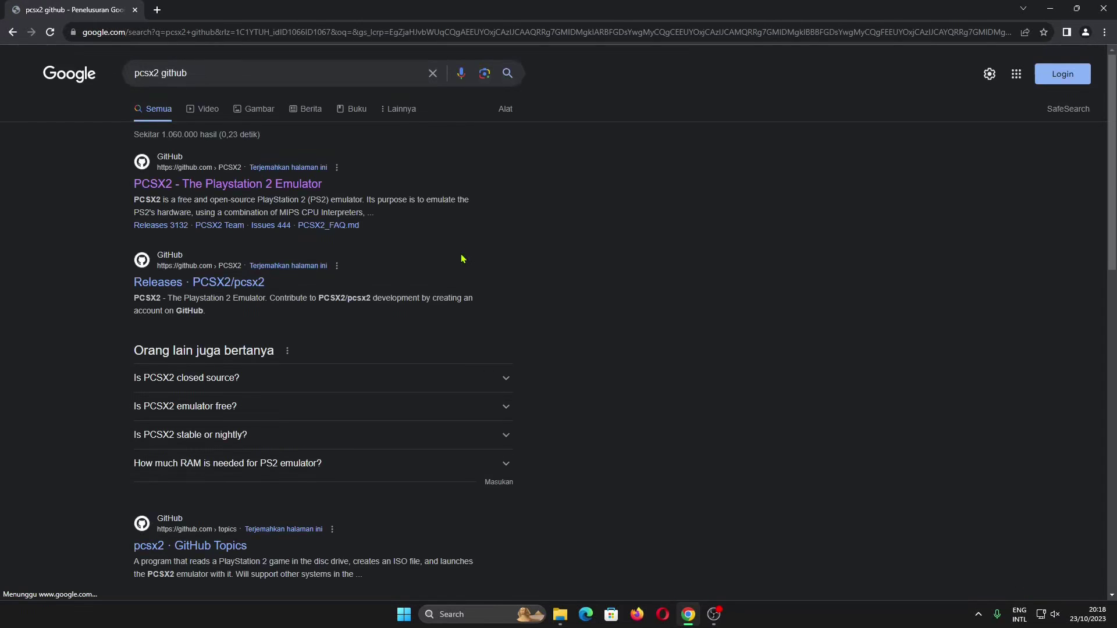
click(292, 183)
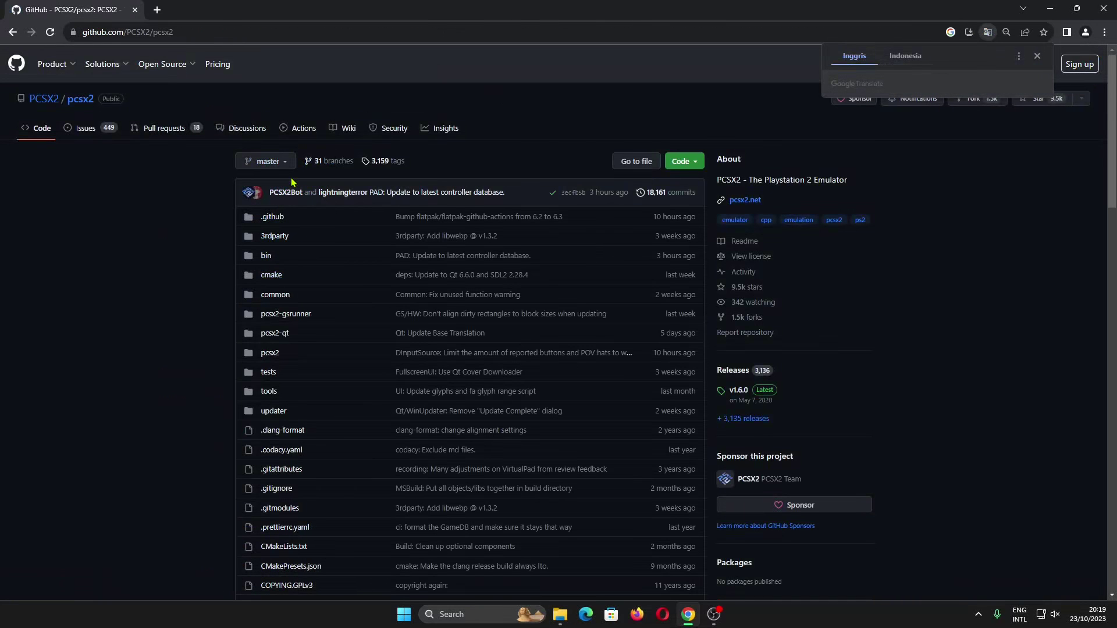
click(994, 283)
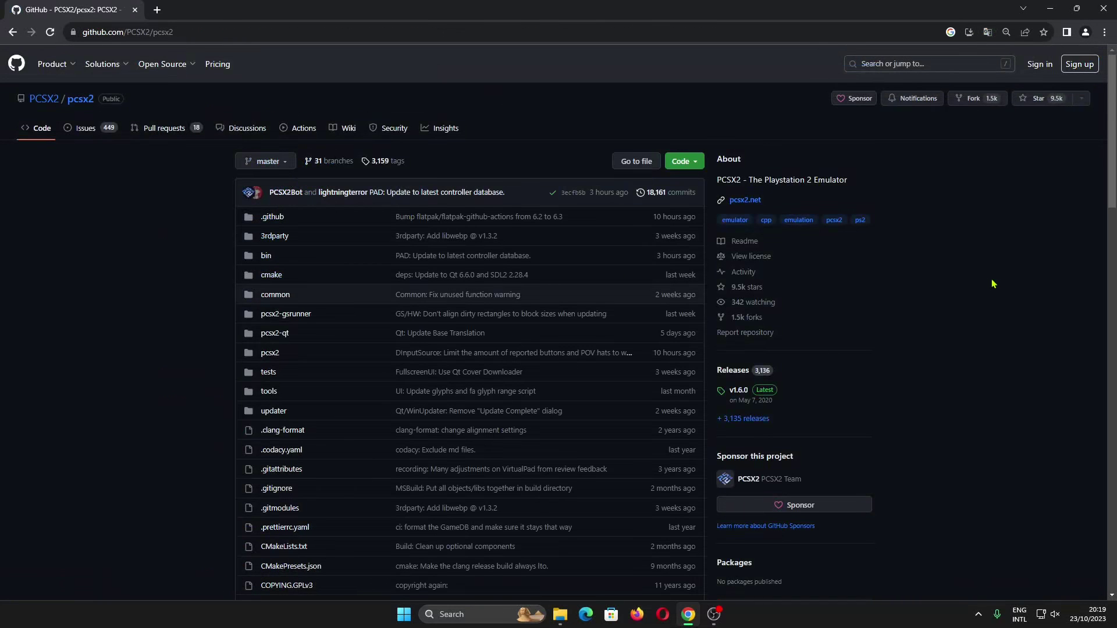
Step: Open the repository's full release list and download pcsx2-v1.7.5148-windows-x64-Qt.7z from the v1.7.5148 assets
scroll(969, 284, down, 1)
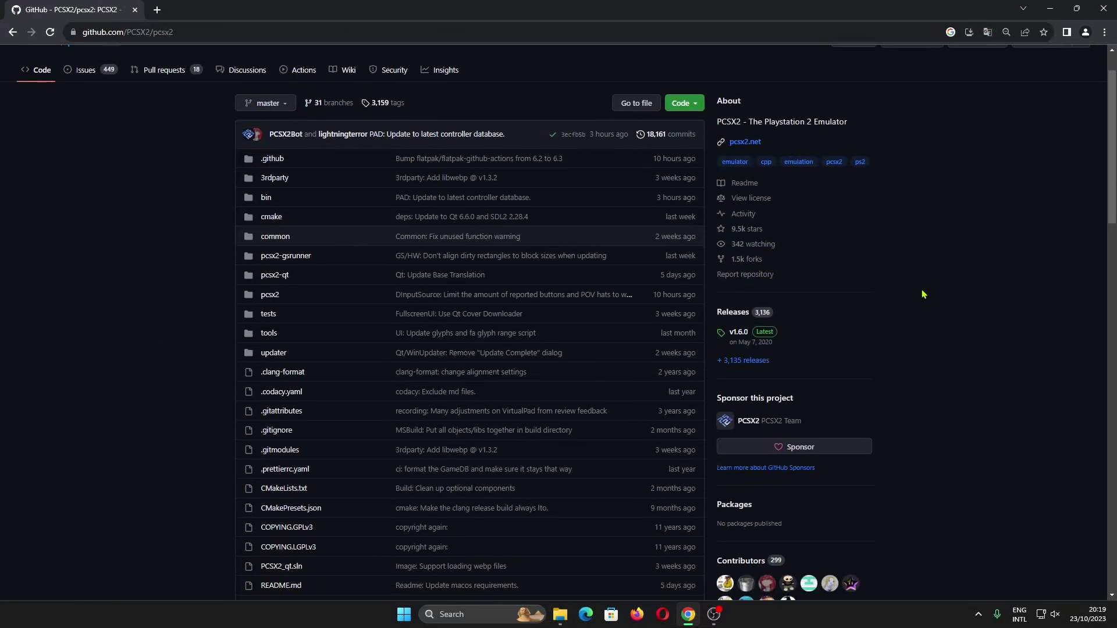
click(752, 361)
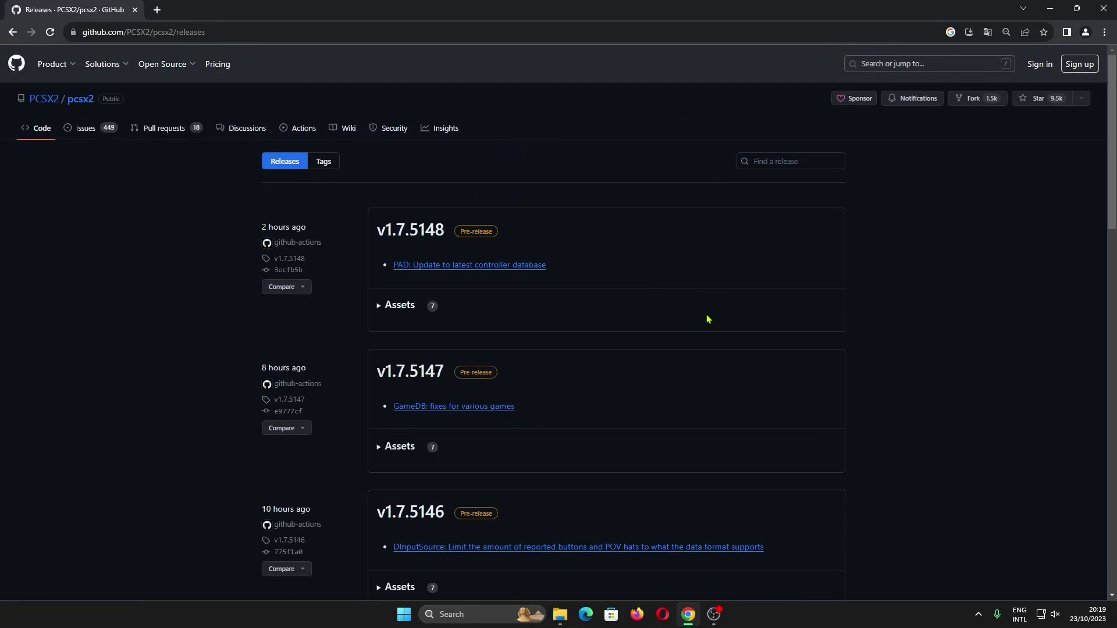
click(400, 307)
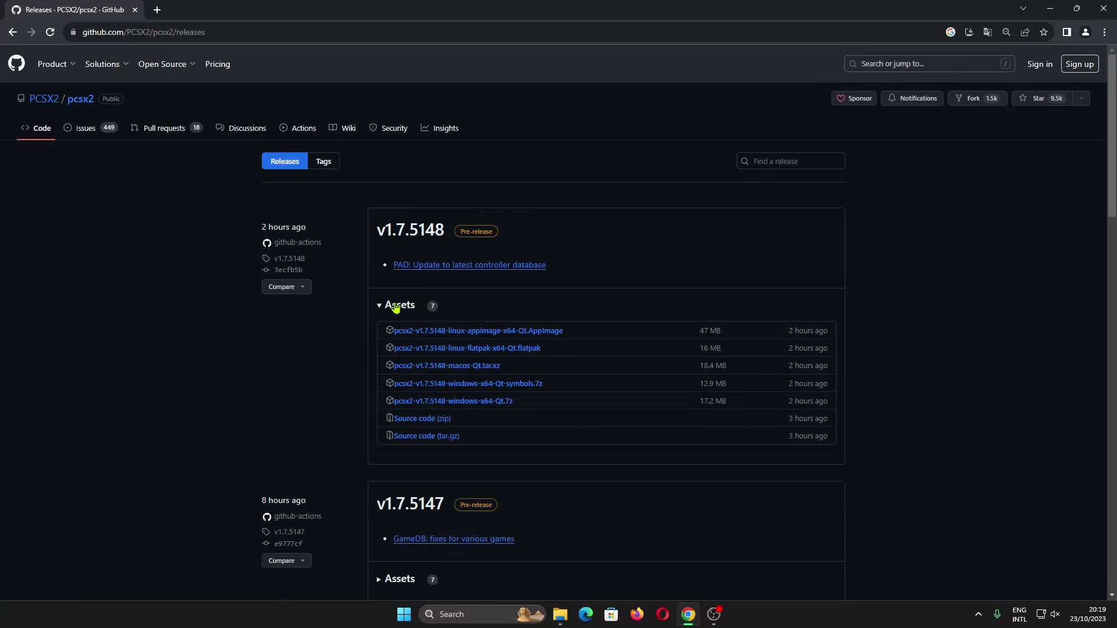
click(478, 402)
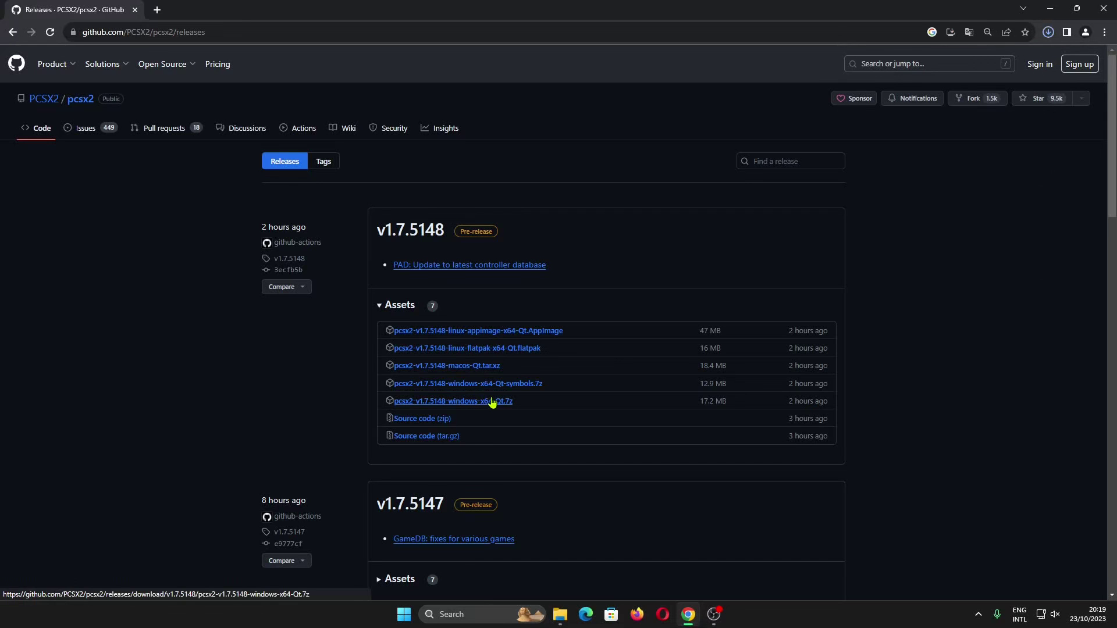
Step: Extract the downloaded pcsx2-v1.7.5148-windows-x64-Qt.7z archive to the default folder in Downloads using File Explorer
click(559, 615)
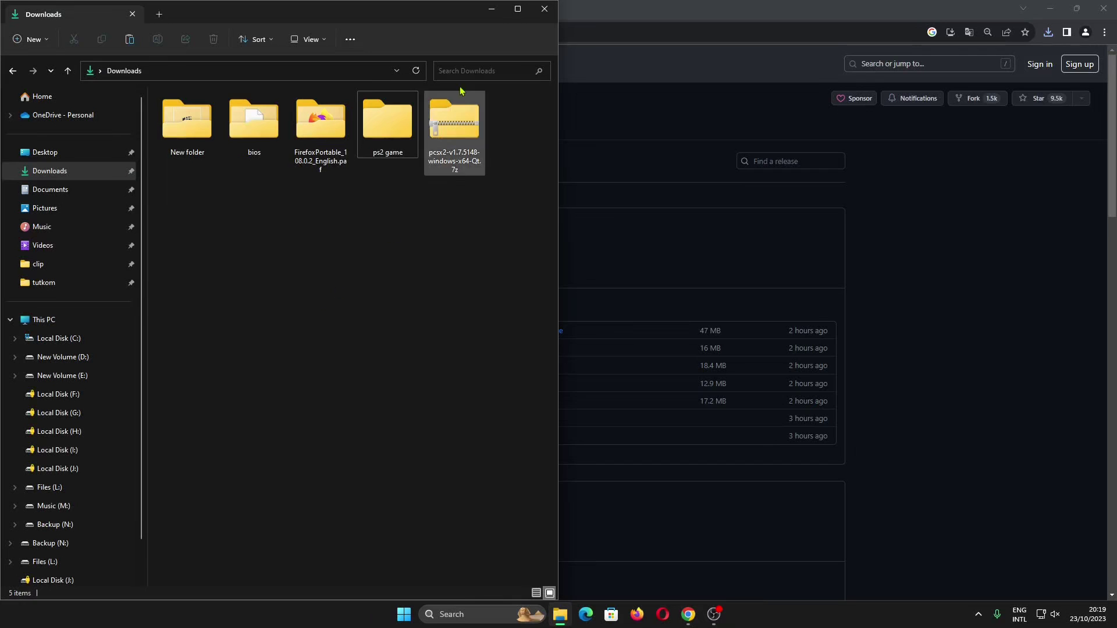
click(520, 15)
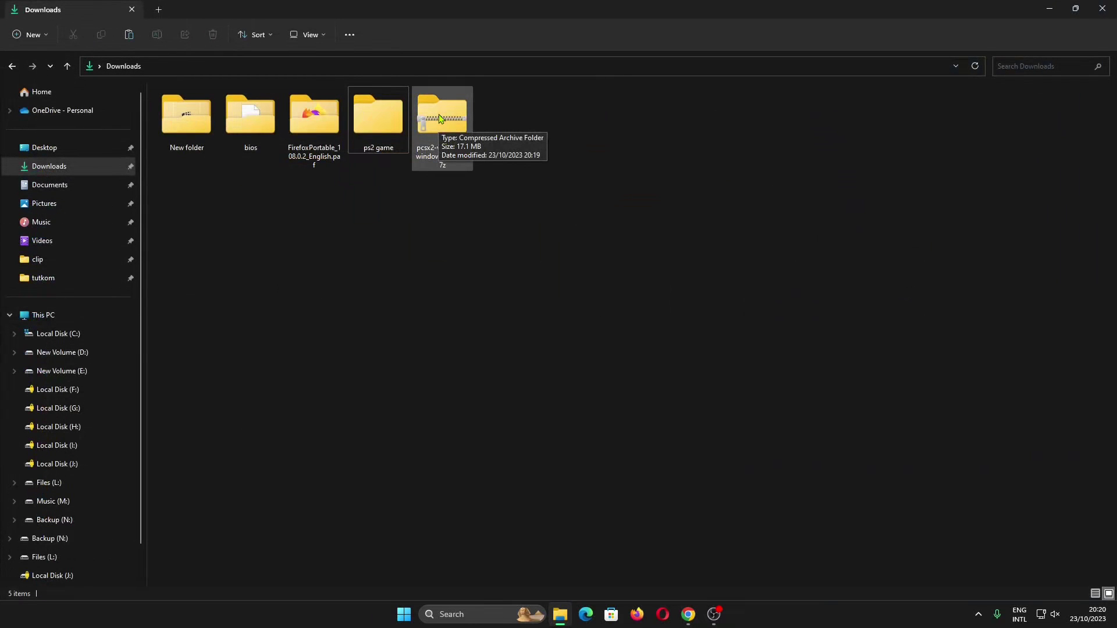
right_click(439, 115)
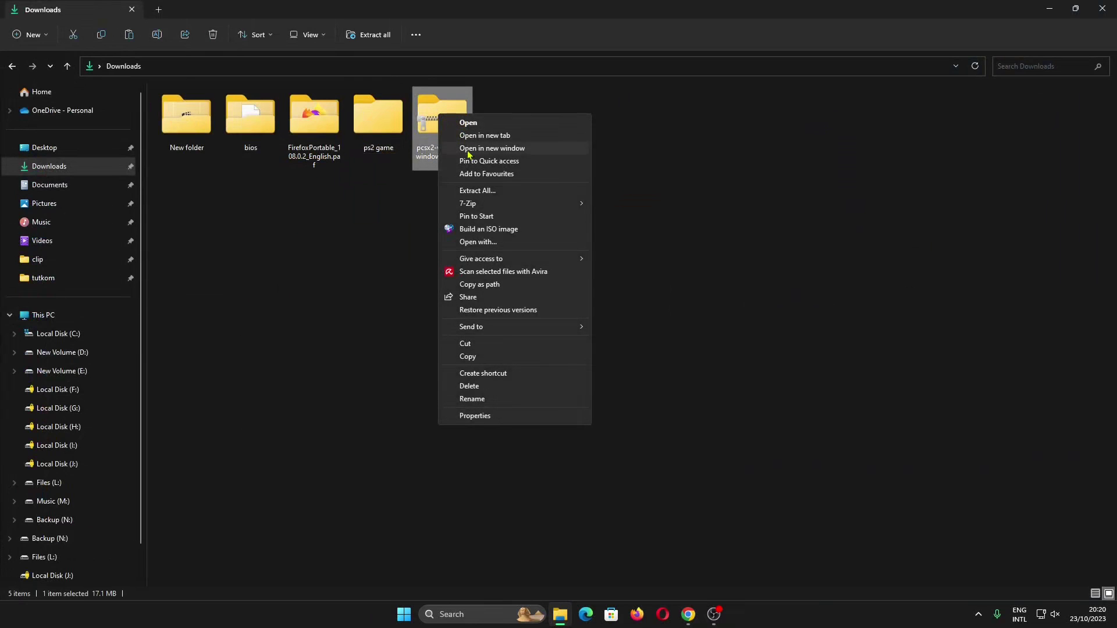
click(477, 190)
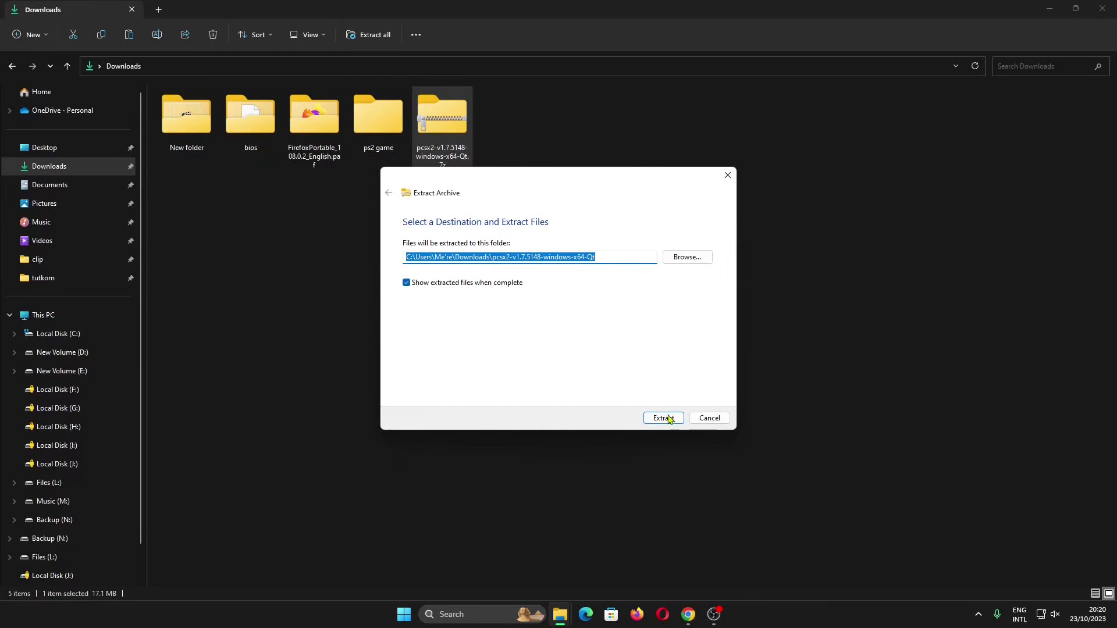
click(668, 418)
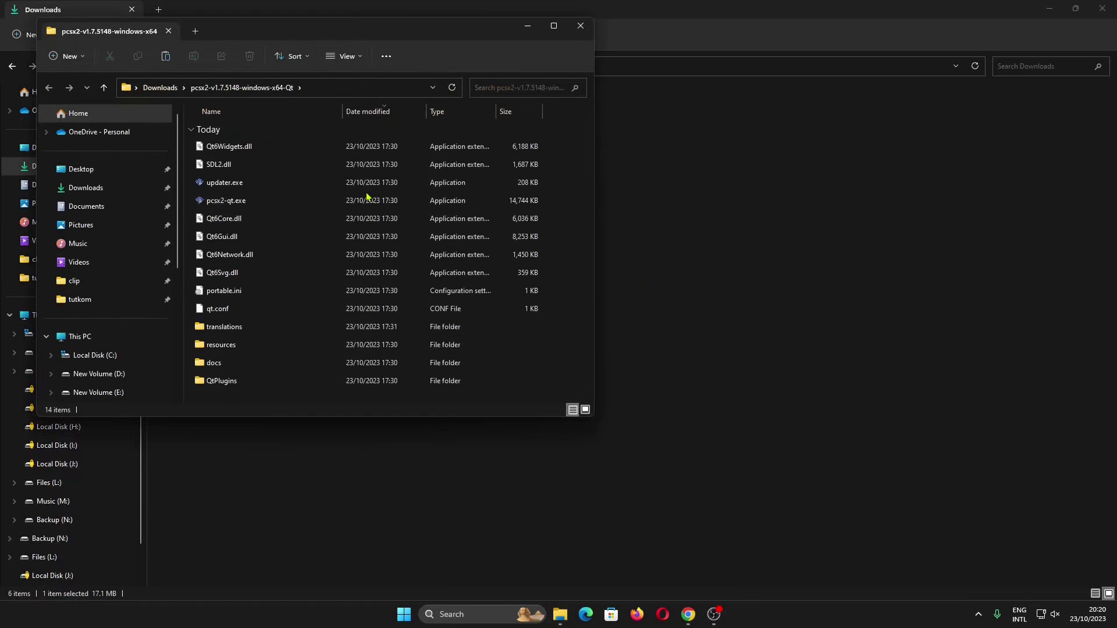
Step: Launch pcsx2-qt.exe from the extracted folder, allowing it to run past the Windows SmartScreen block
double_click(256, 203)
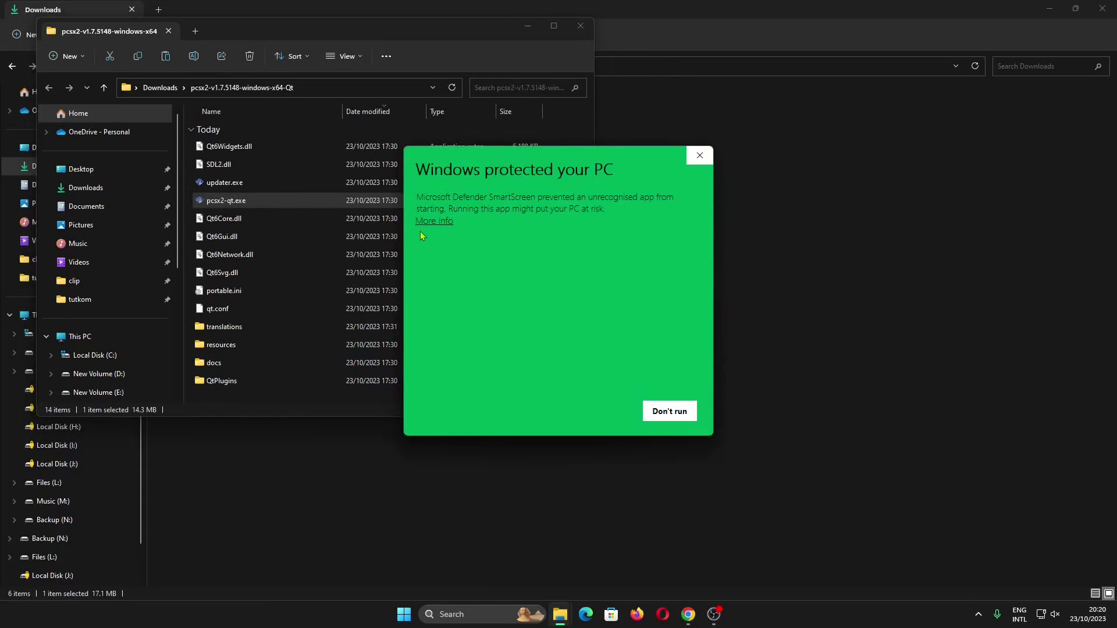
click(434, 221)
click(602, 410)
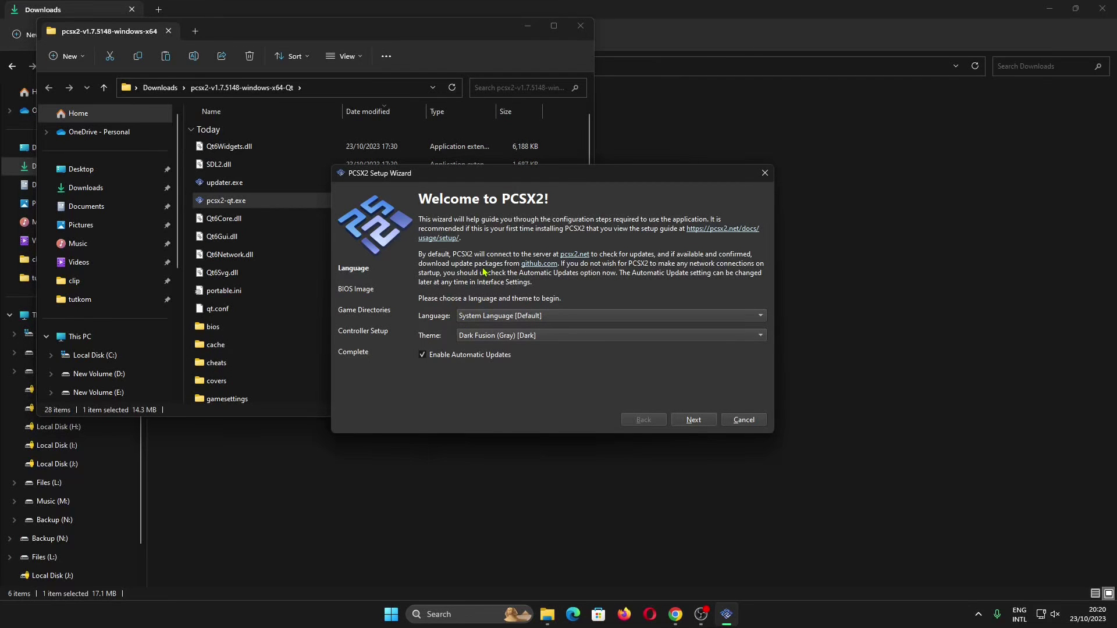
Step: Disable automatic updates in the setup wizard, keep the default language and Dark Fusion (Gray) theme, and continue to the BIOS image page
click(471, 360)
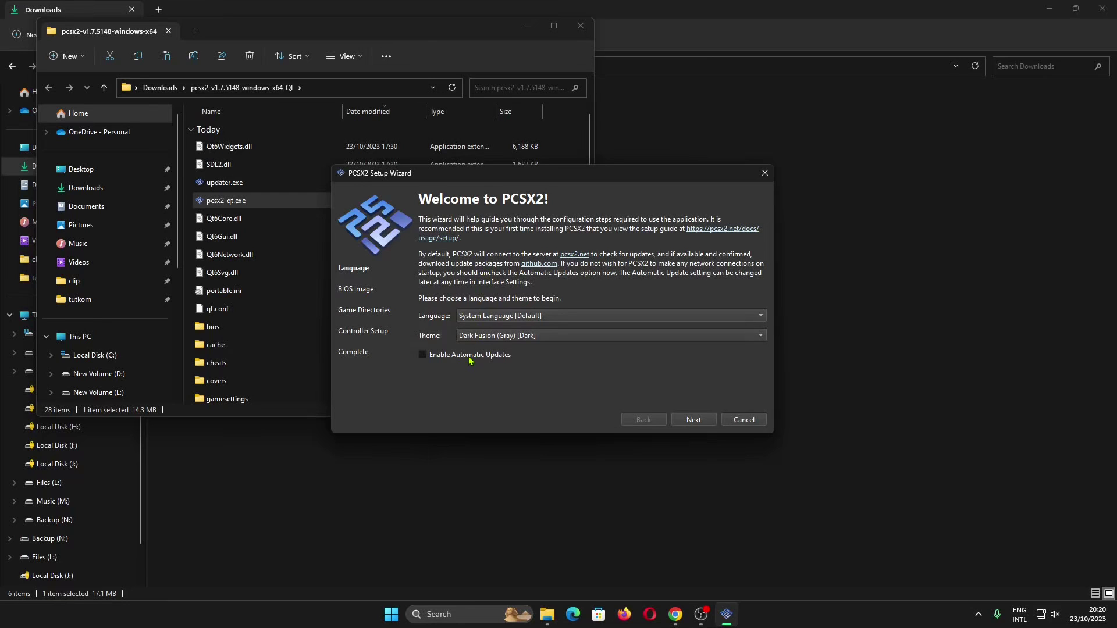
click(532, 320)
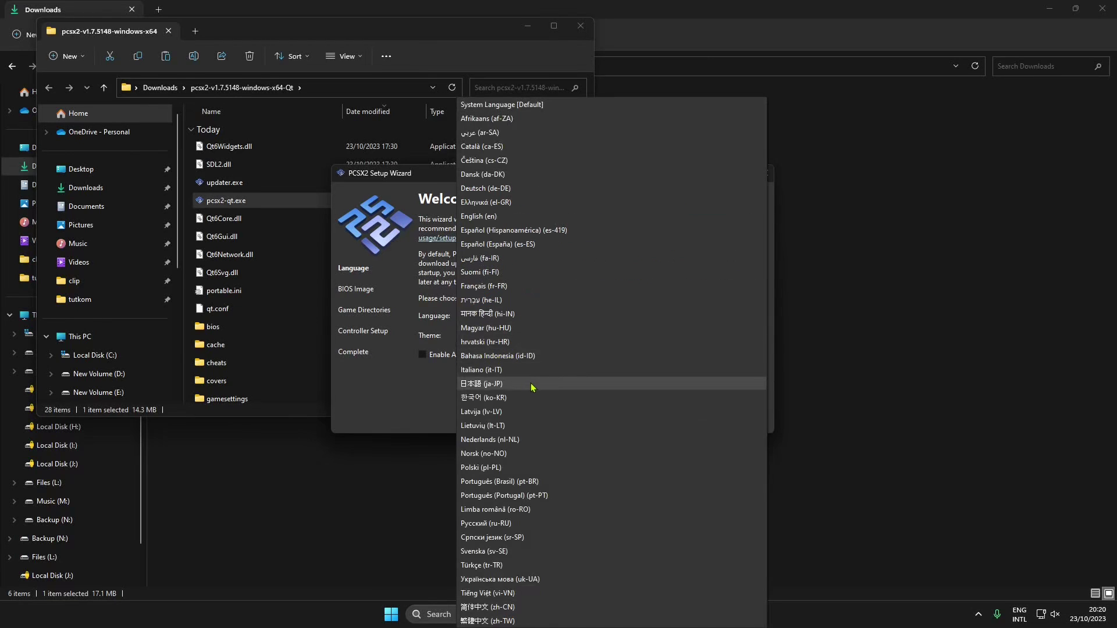
click(445, 396)
click(558, 342)
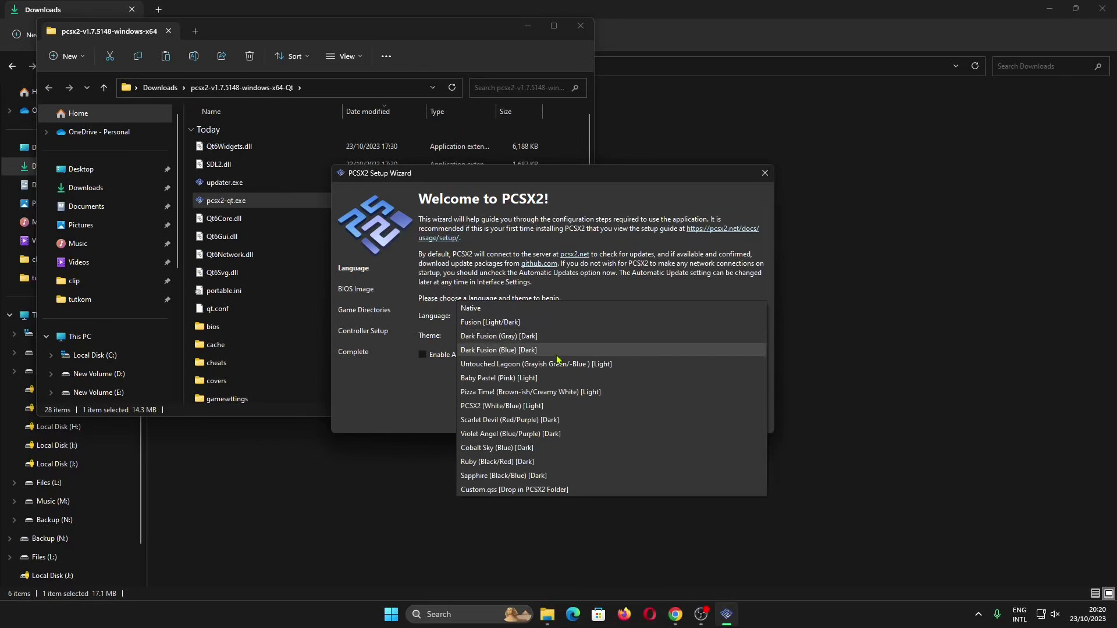
click(408, 413)
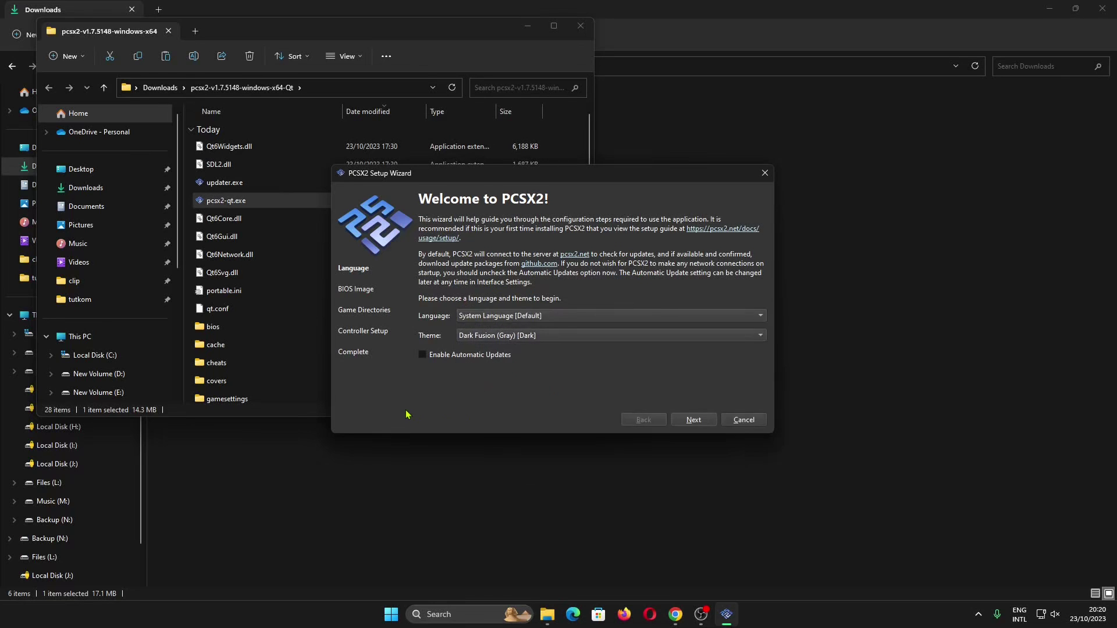
click(693, 420)
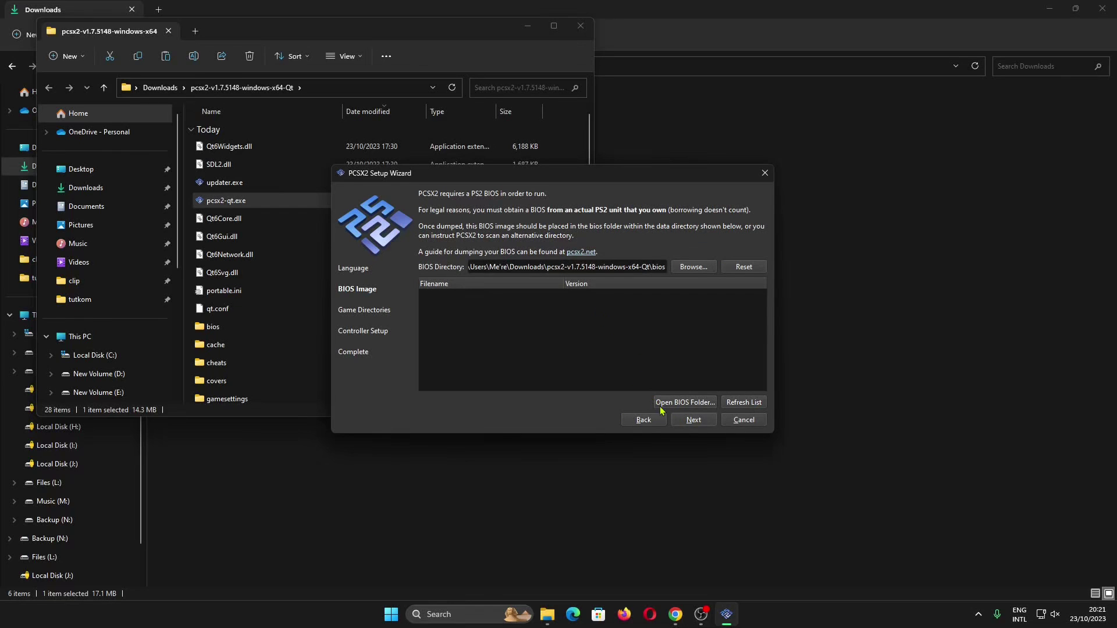
Step: Decline continuing without a BIOS image and open the bios folder inside the extracted PCSX2 folder
click(683, 418)
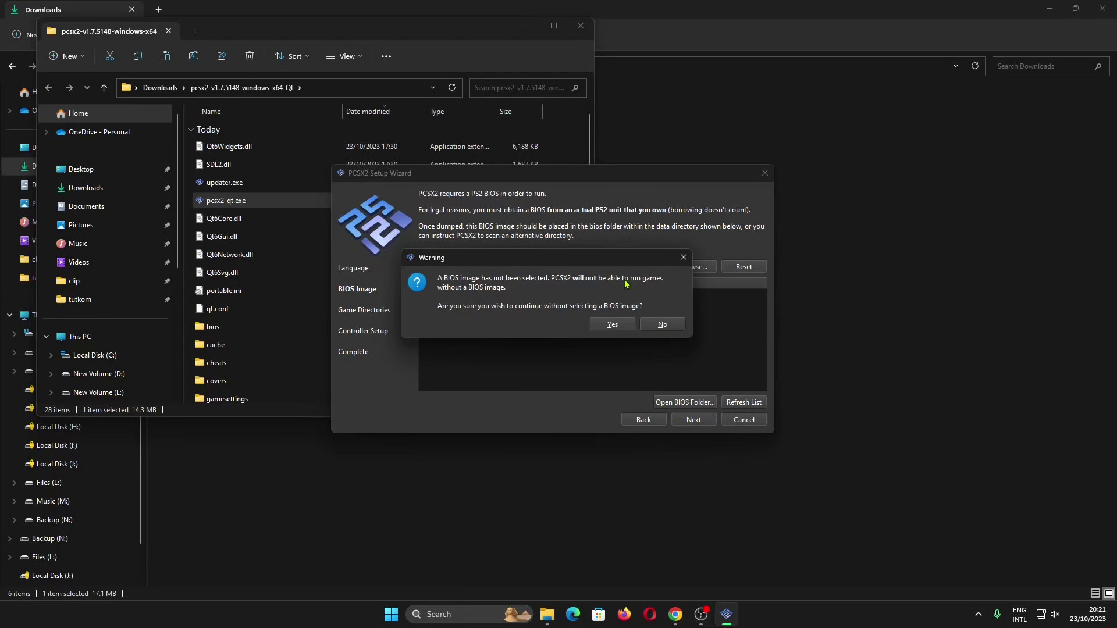
click(668, 326)
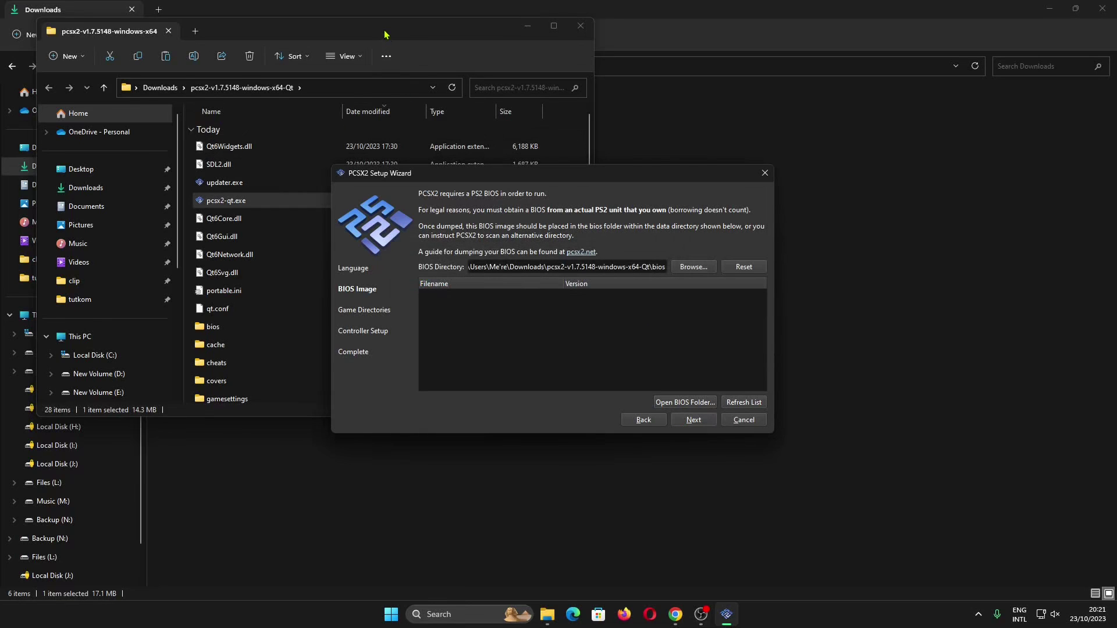
drag(382, 28, 735, 62)
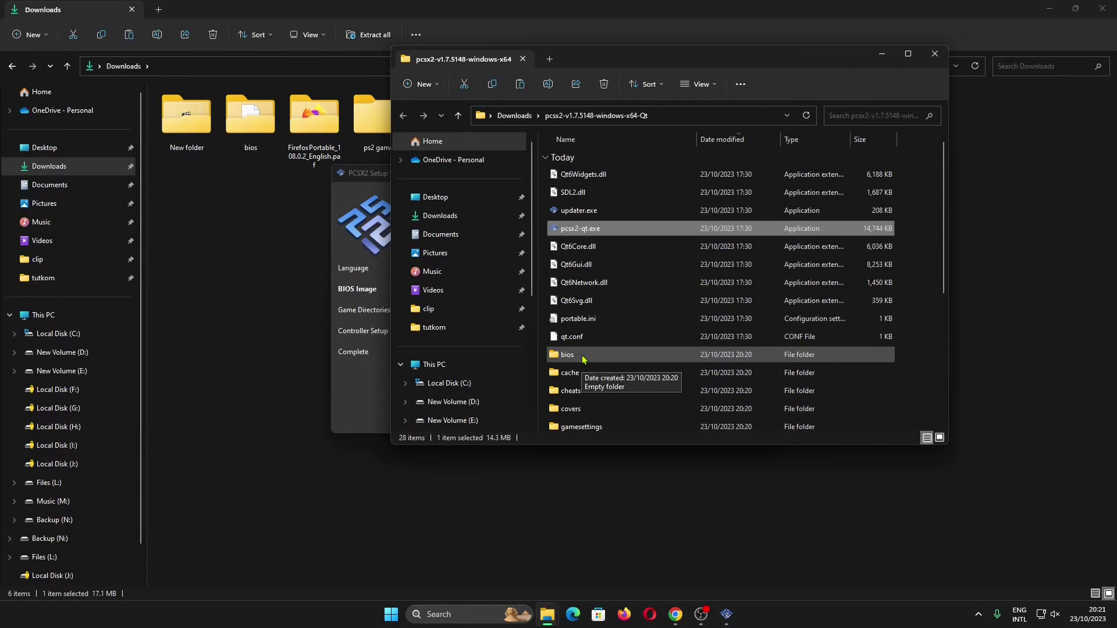
double_click(583, 358)
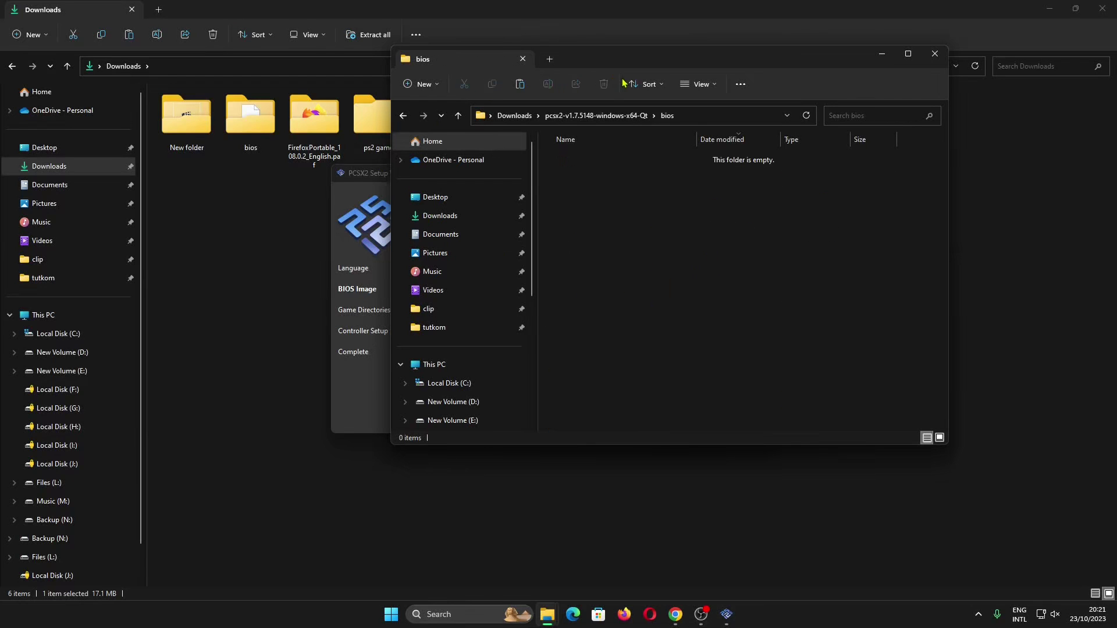
Step: Copy all files from the bios folder in Downloads into the PCSX2 bios folder, with both windows side by side
key(super+Right)
click(257, 207)
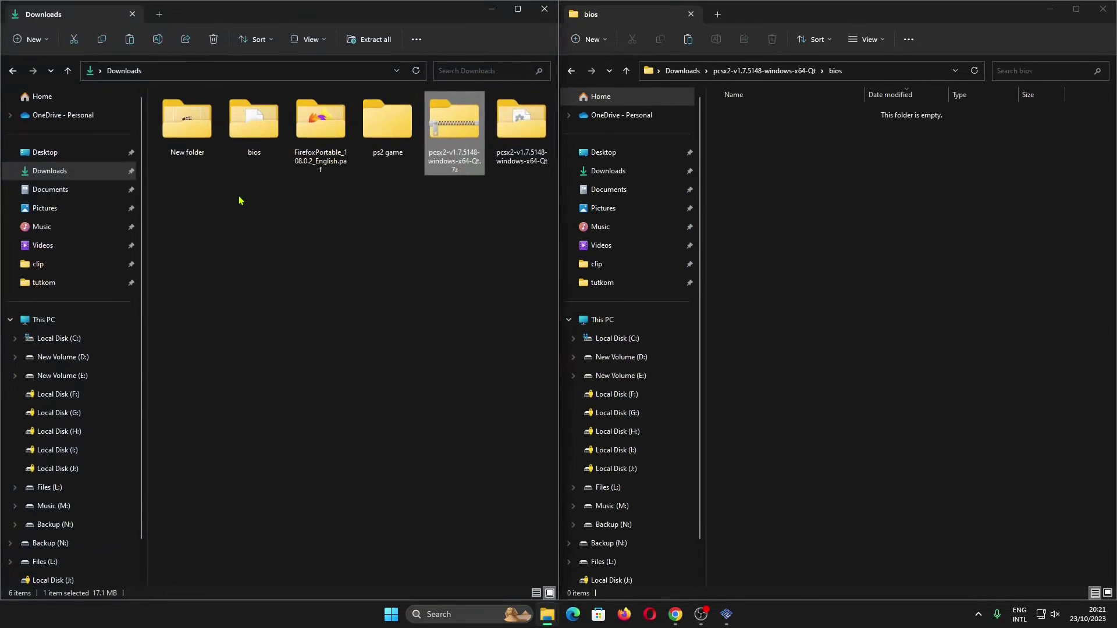
click(240, 135)
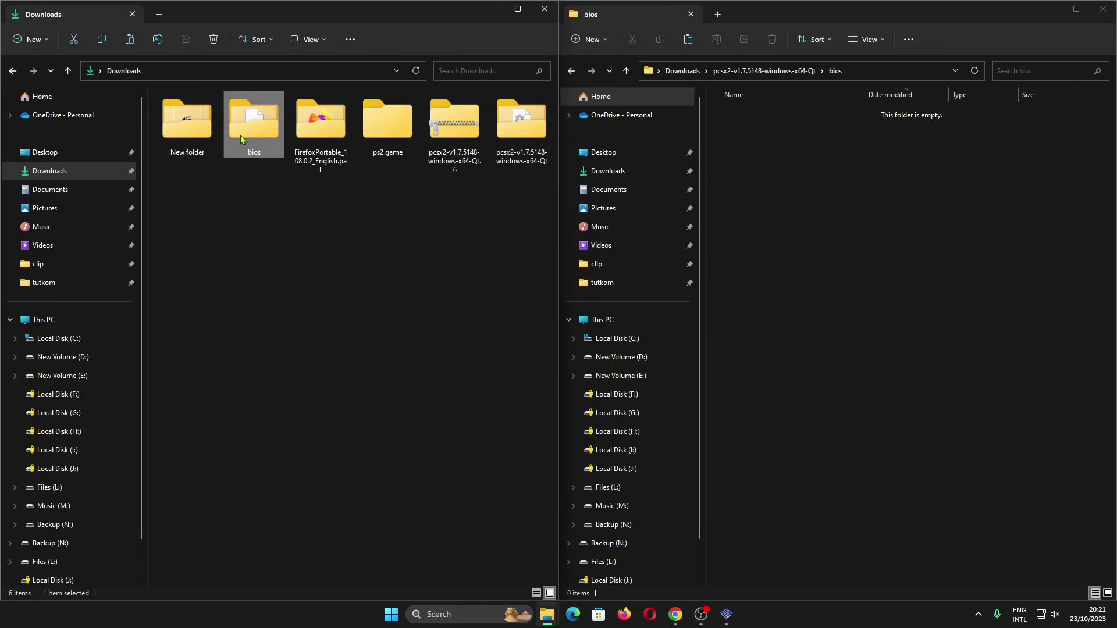
double_click(239, 135)
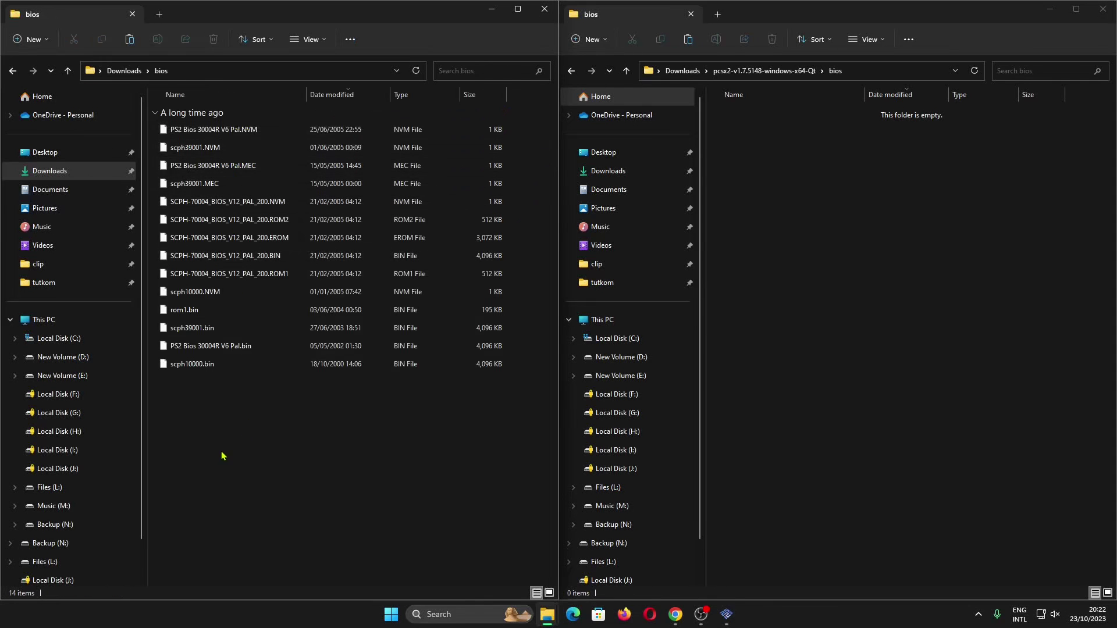
drag(225, 454, 269, 102)
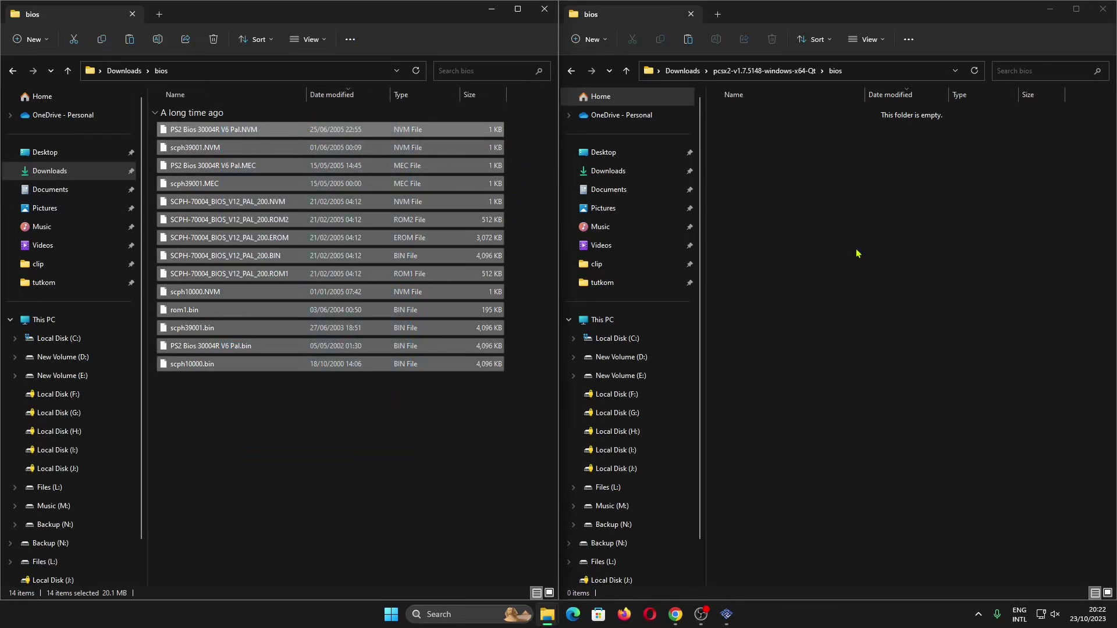
click(956, 245)
key(ctrl+v)
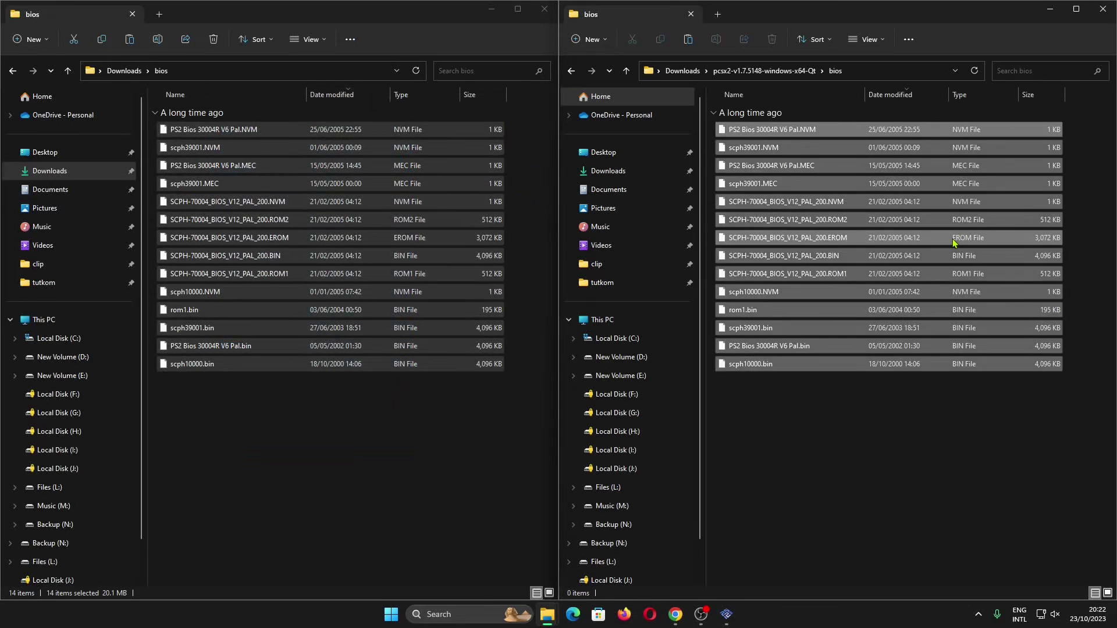
Step: Refresh the setup wizard's BIOS list and continue to the game directories page with scph39001.bin selected
click(726, 614)
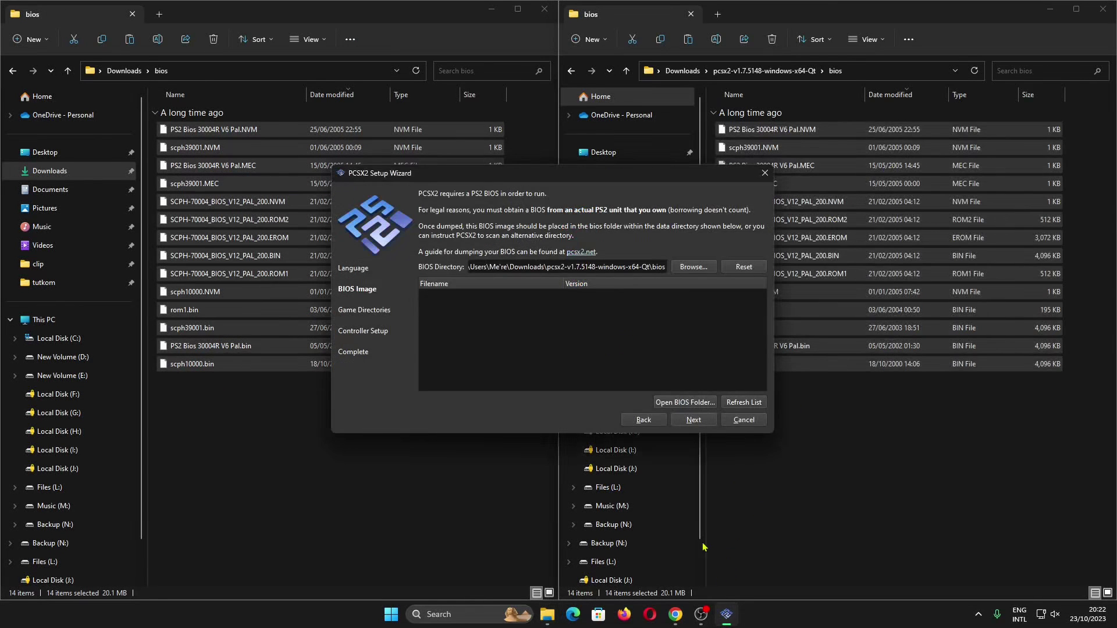
click(741, 403)
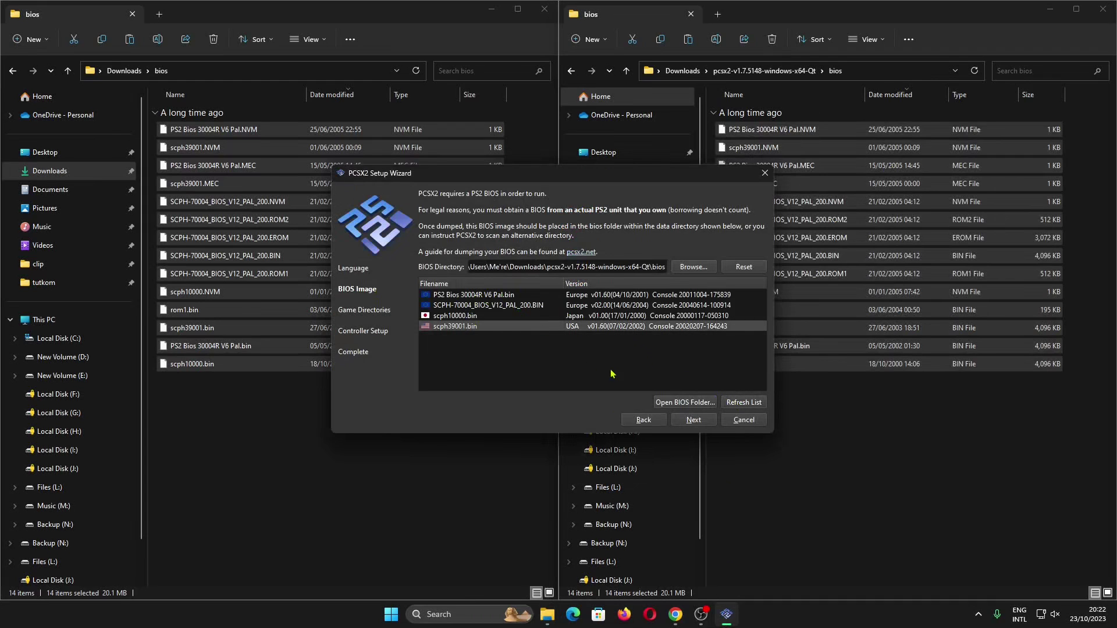
click(693, 420)
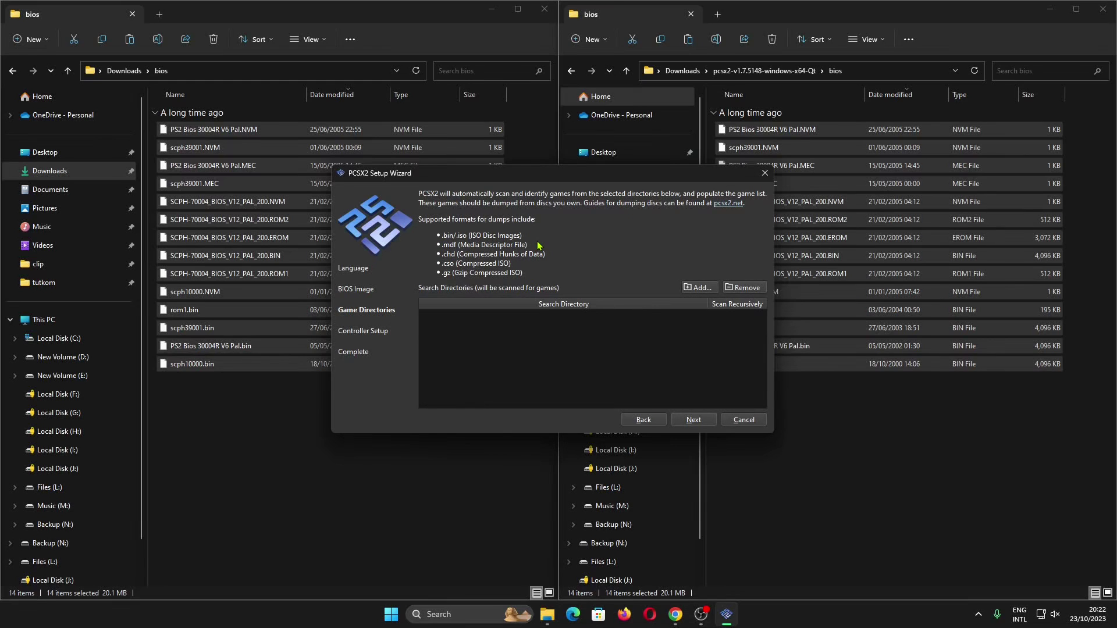
Step: Add the ps2 game folder in Downloads as a recursively scanned game directory and continue to the controller setup page
click(699, 288)
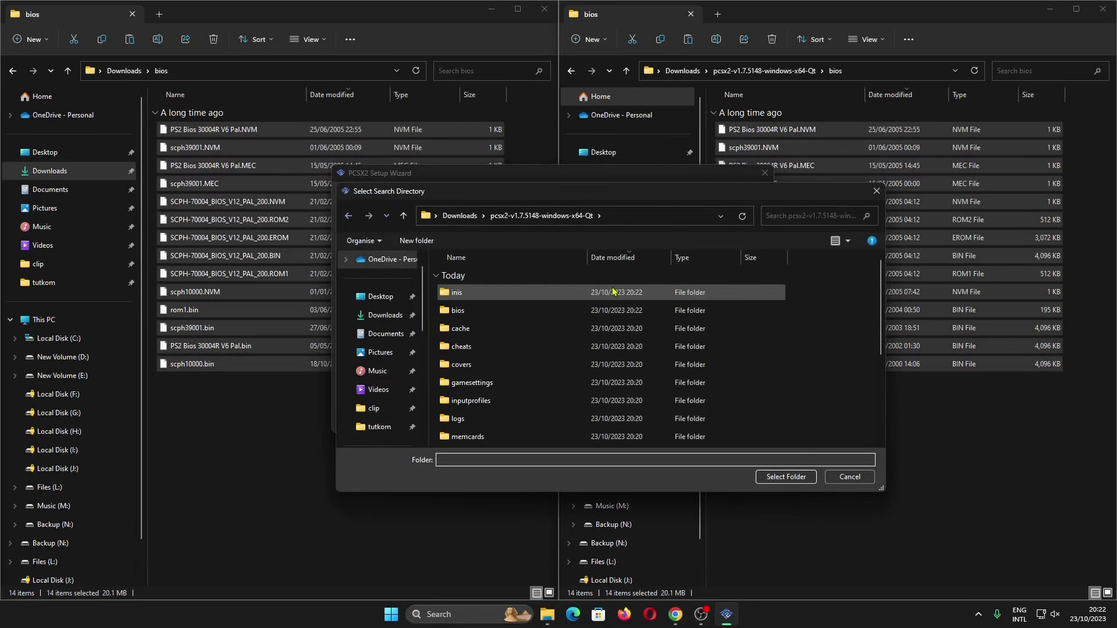
click(459, 216)
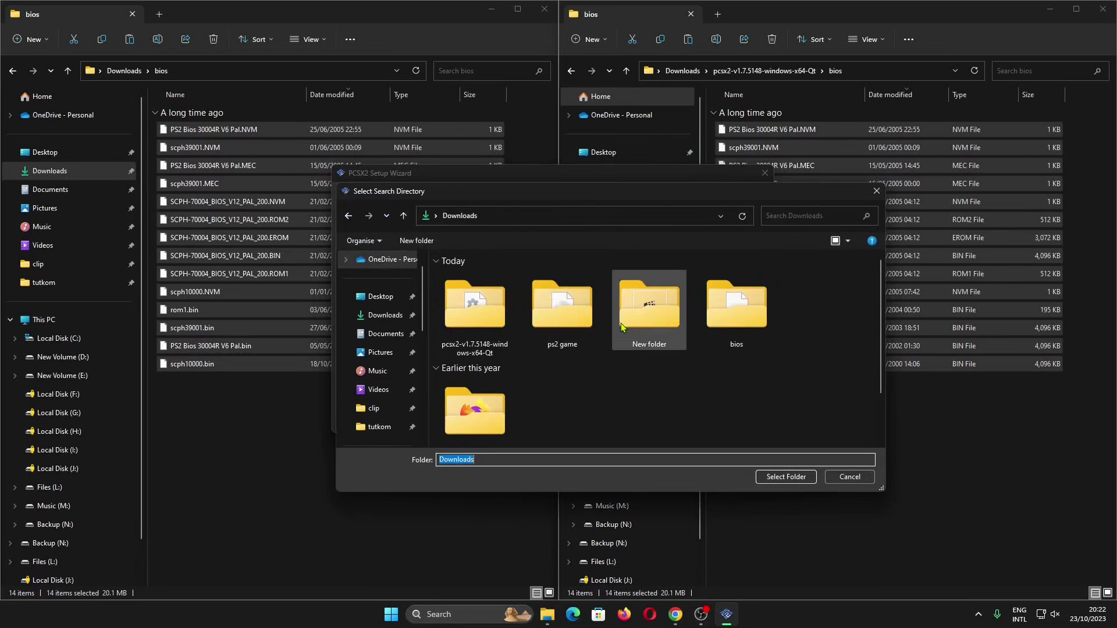
double_click(564, 324)
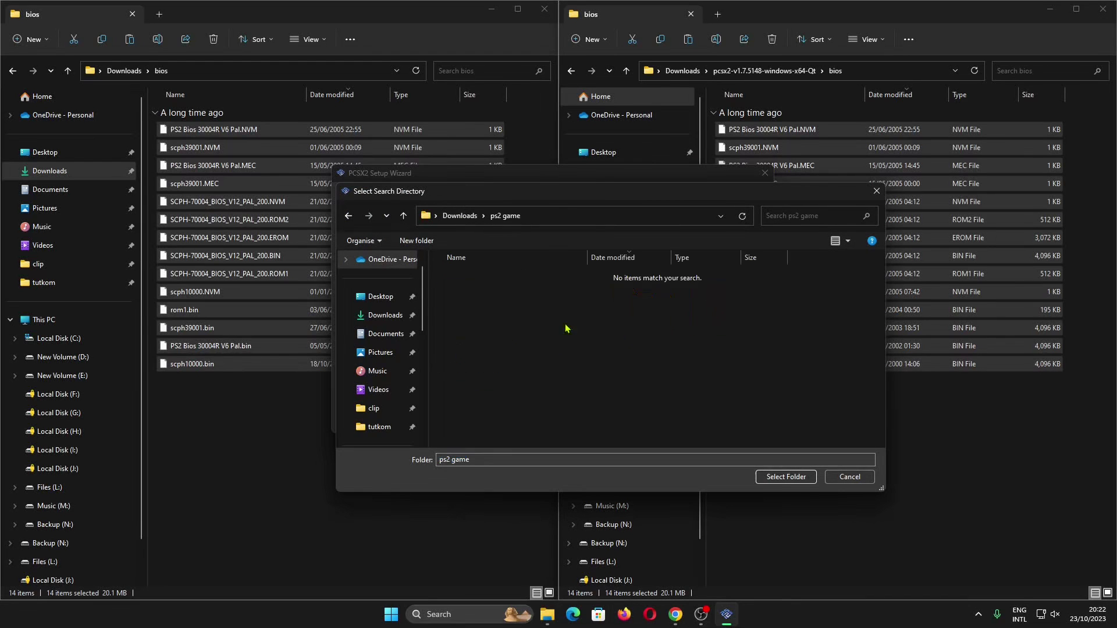
click(786, 477)
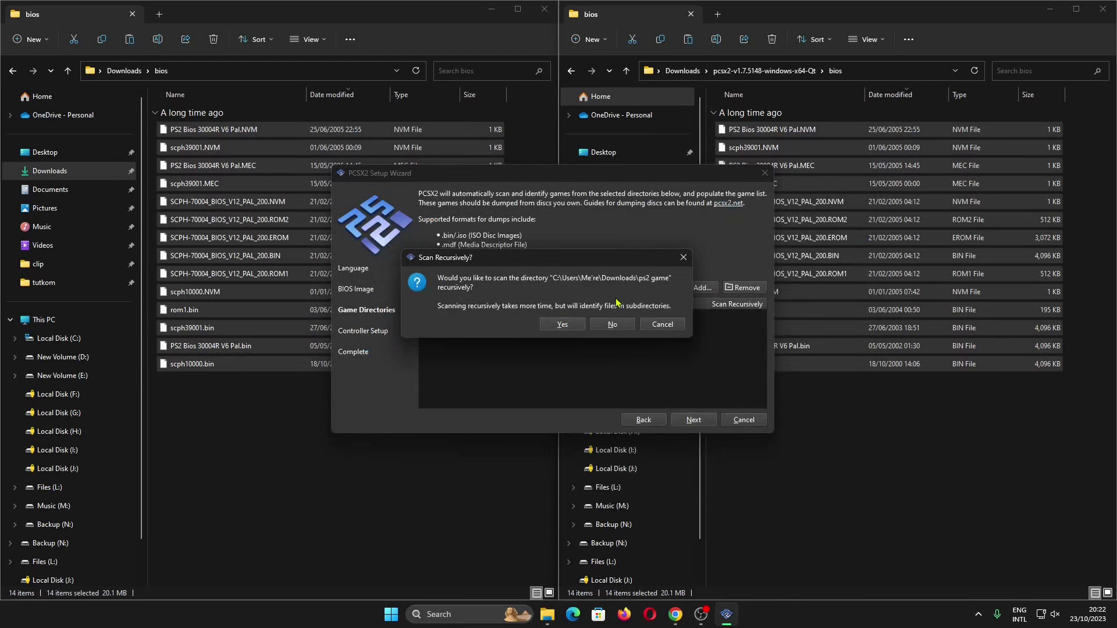
click(567, 329)
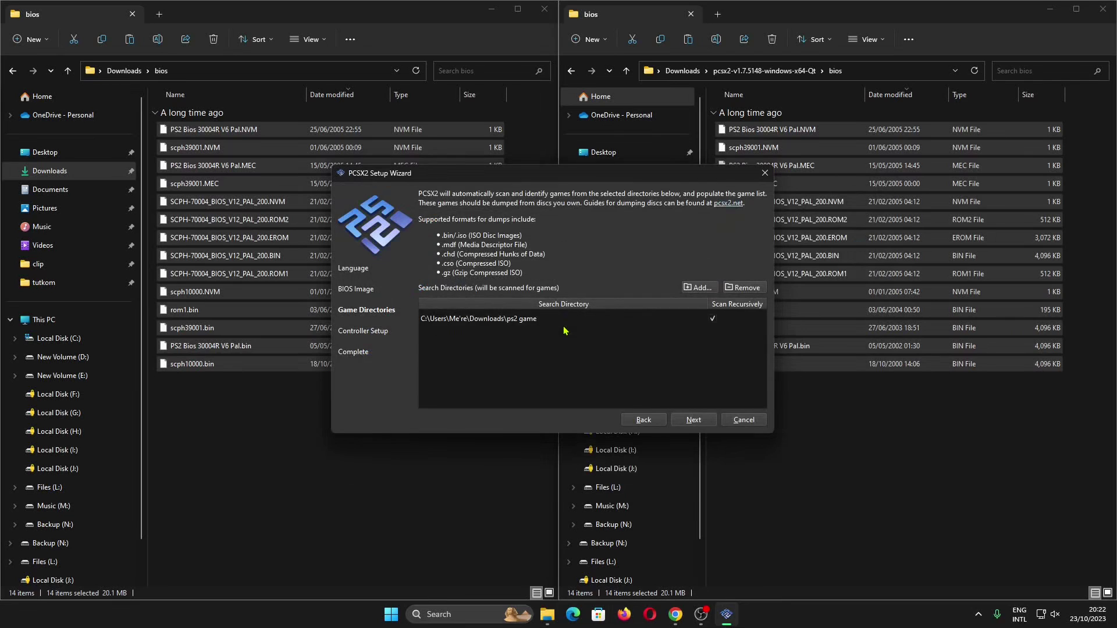
click(694, 422)
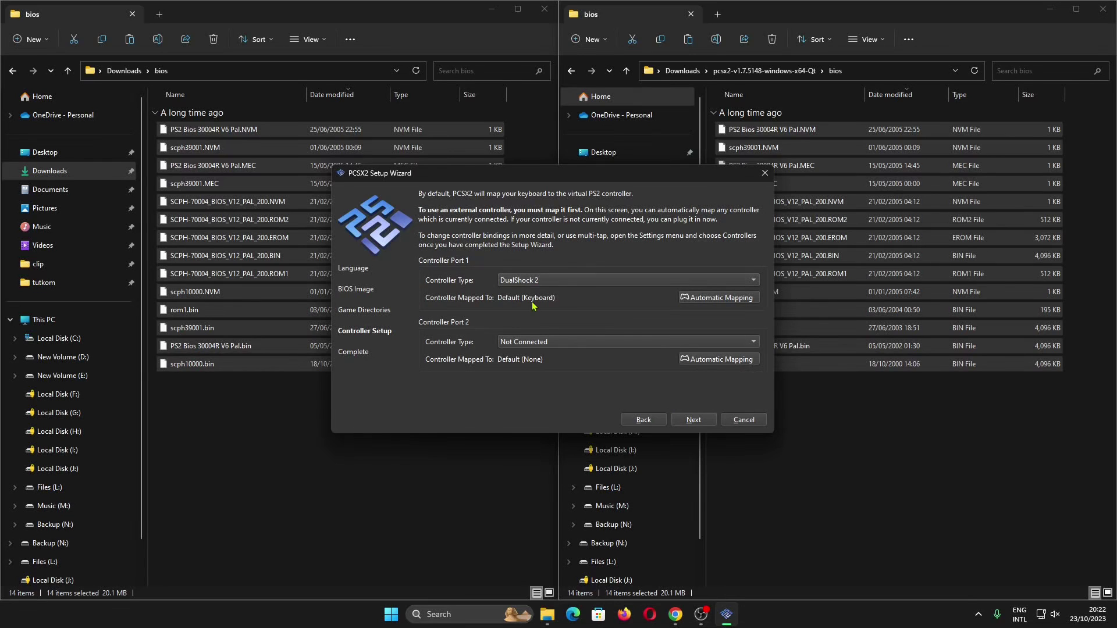
Step: Automatically map Controller Port 1 to the keyboard, leave Port 2 unconnected, and finish the setup wizard
click(729, 302)
click(750, 306)
click(726, 301)
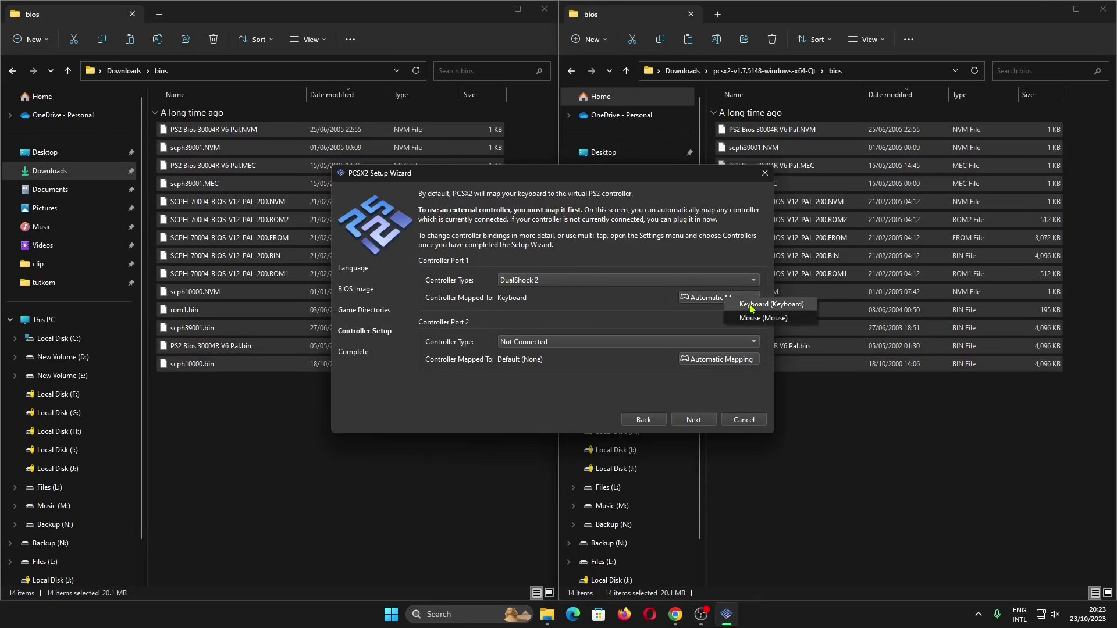
click(677, 308)
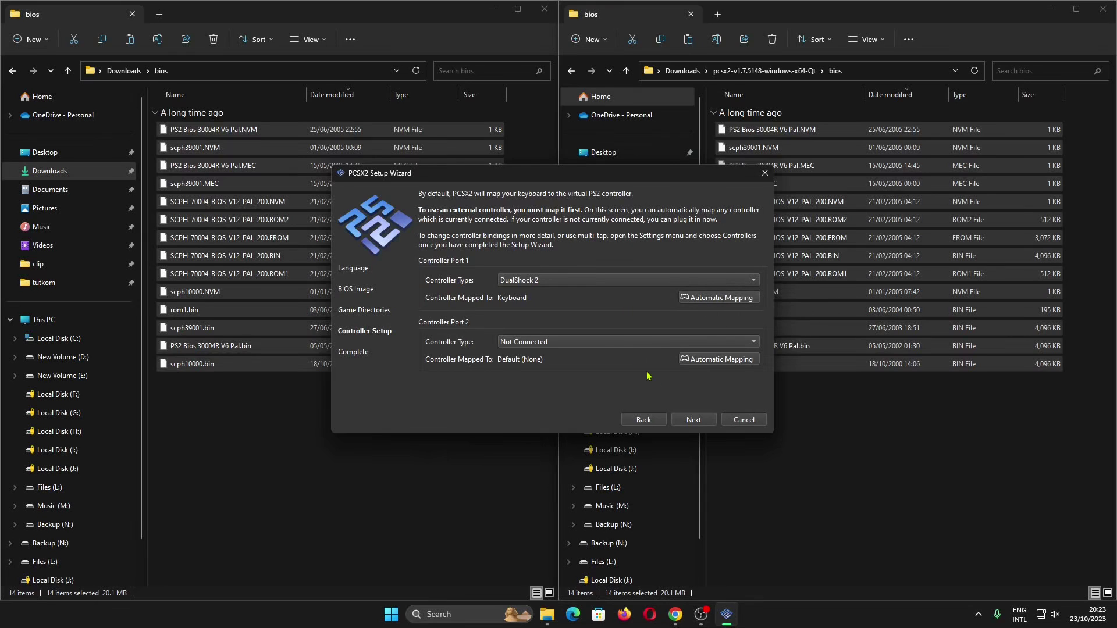
click(694, 420)
click(704, 423)
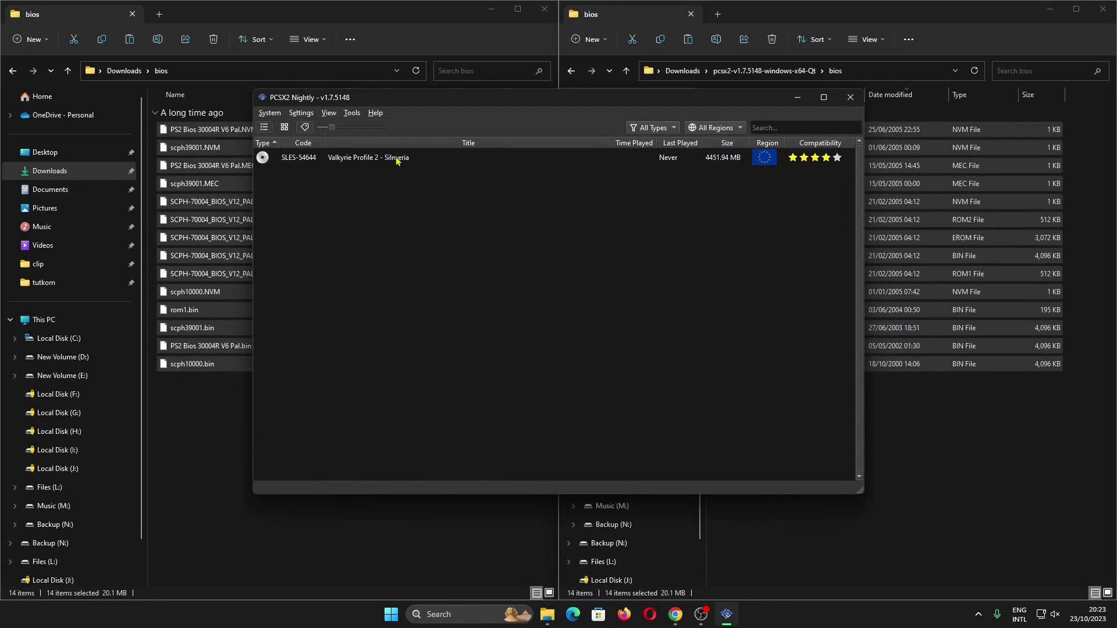
Step: In the controller settings, keep DualShock 2 on Controller Port 1, automatically map it to the keyboard, and close the settings
click(346, 112)
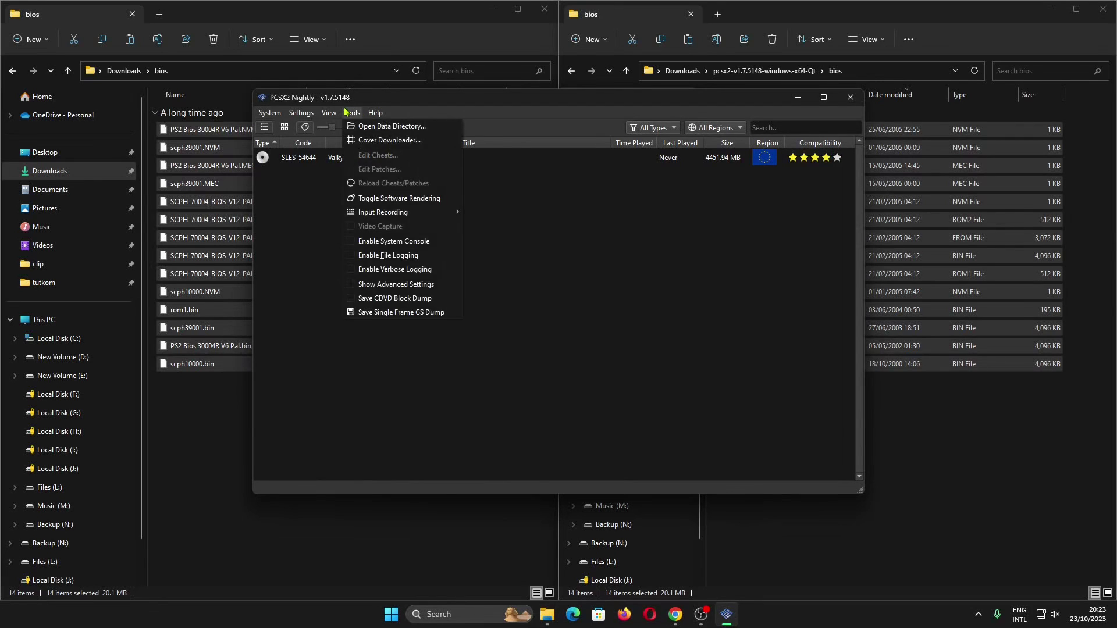
click(297, 111)
click(302, 113)
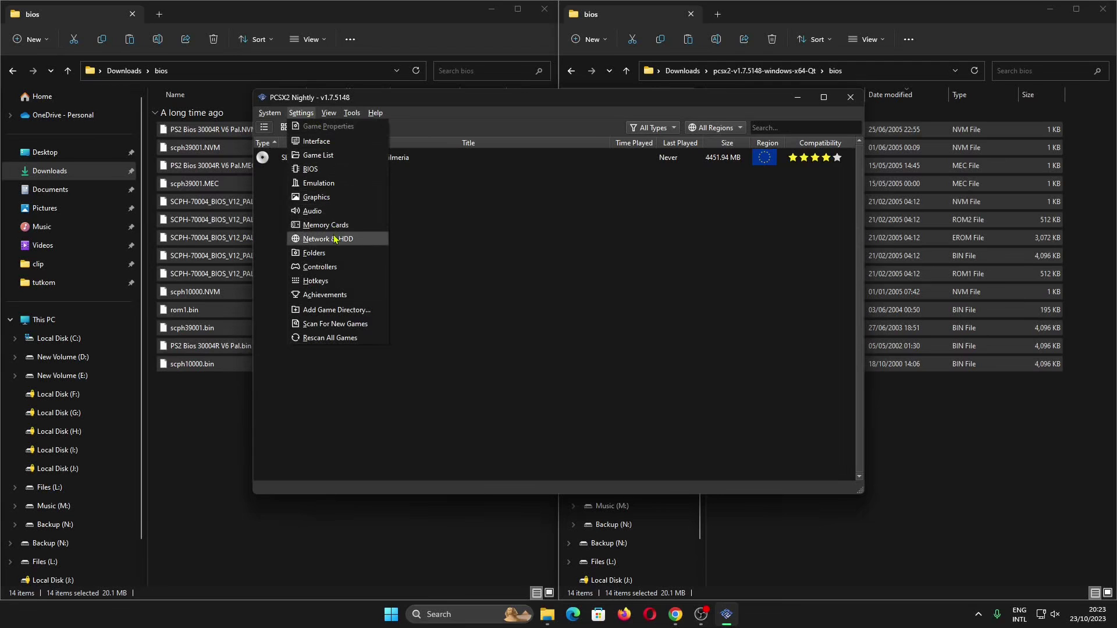
click(320, 267)
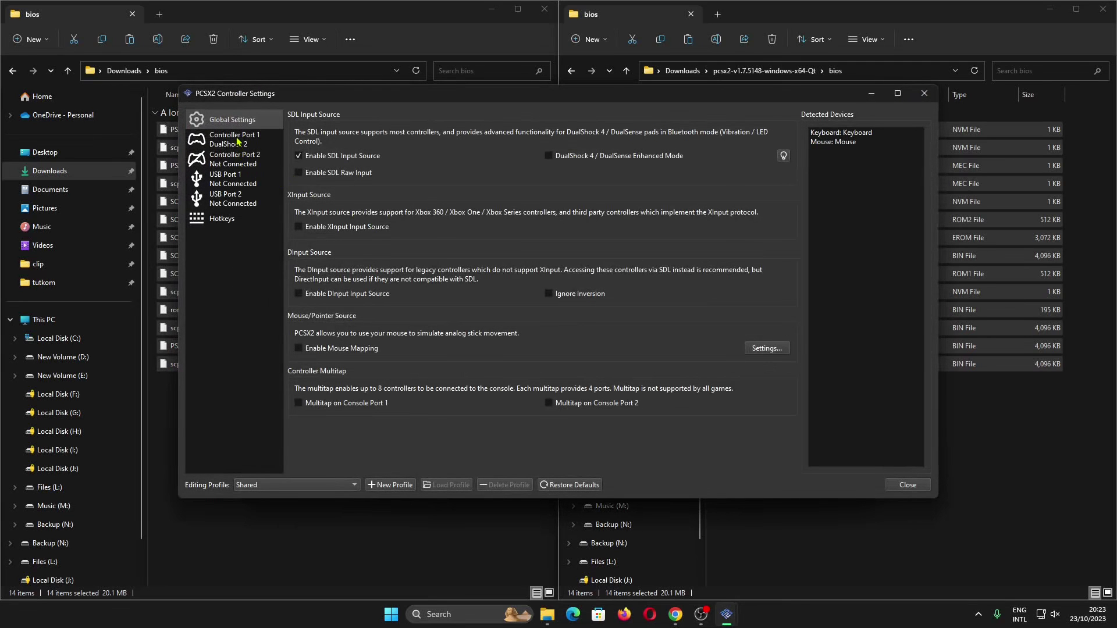
click(236, 139)
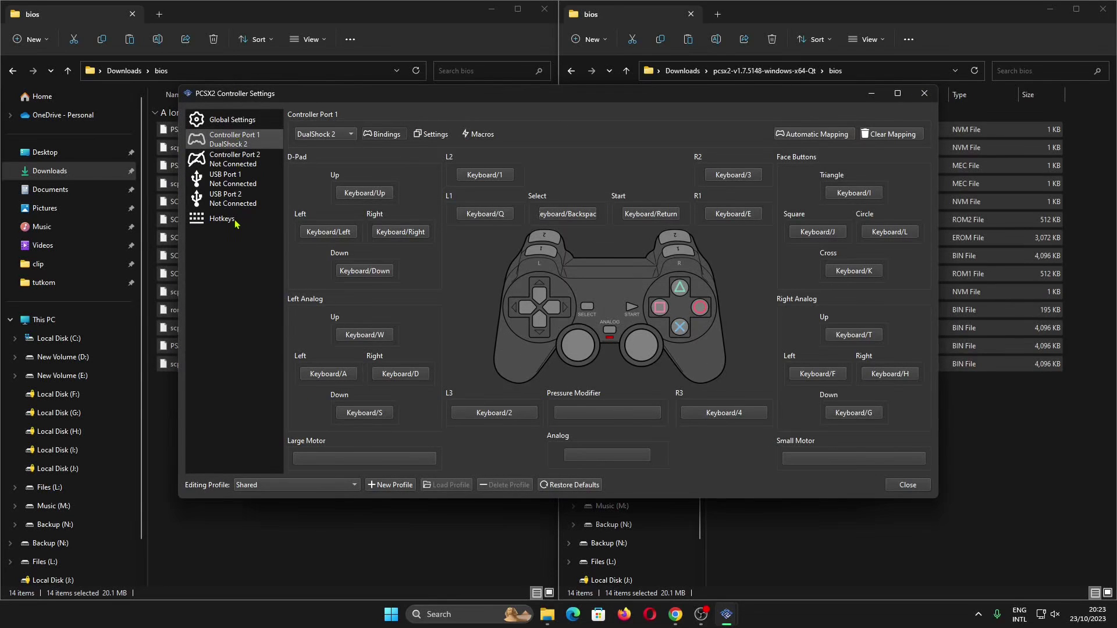
click(346, 137)
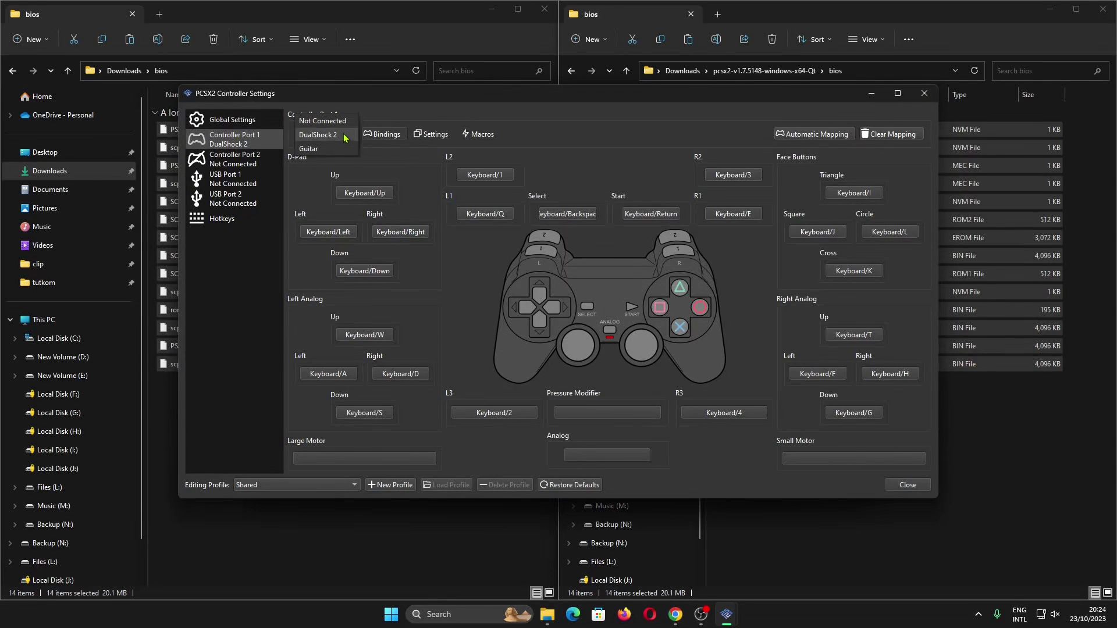
click(347, 137)
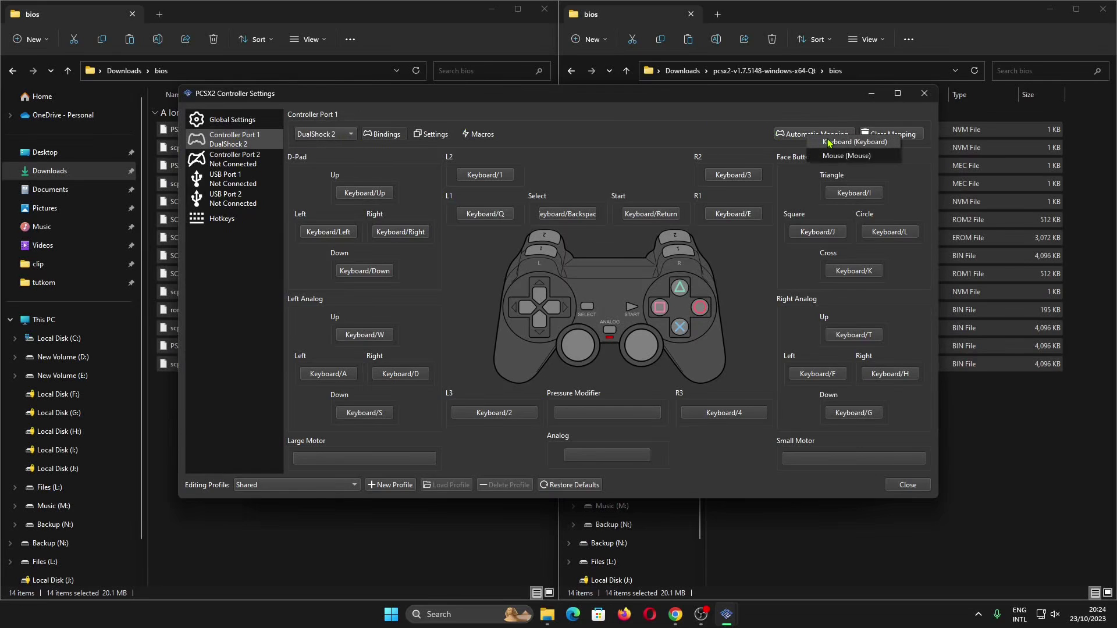
click(829, 143)
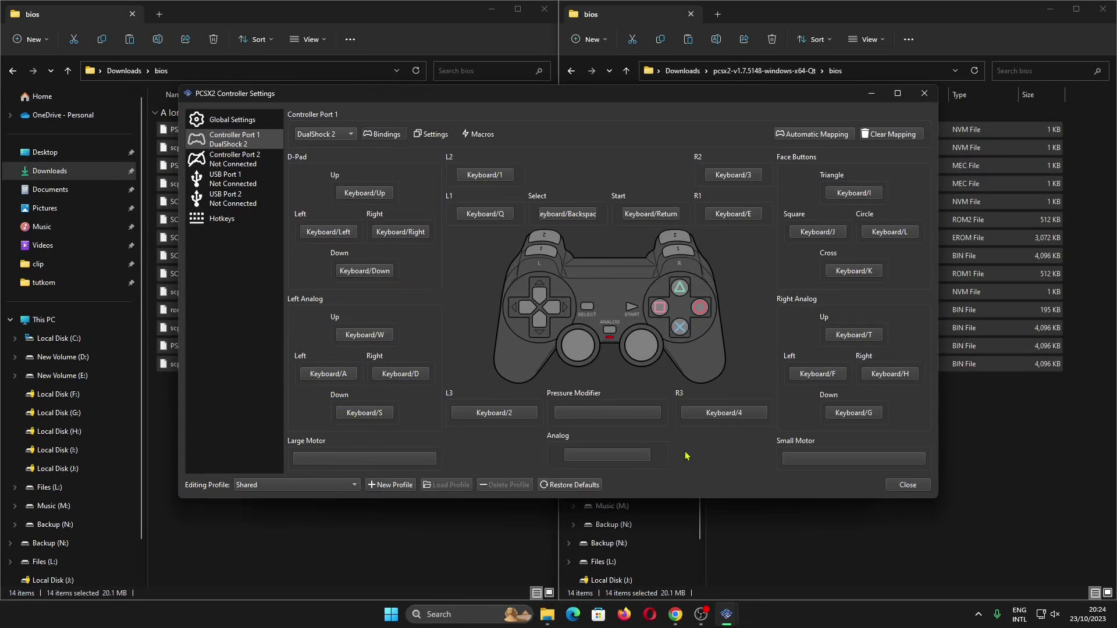
click(906, 489)
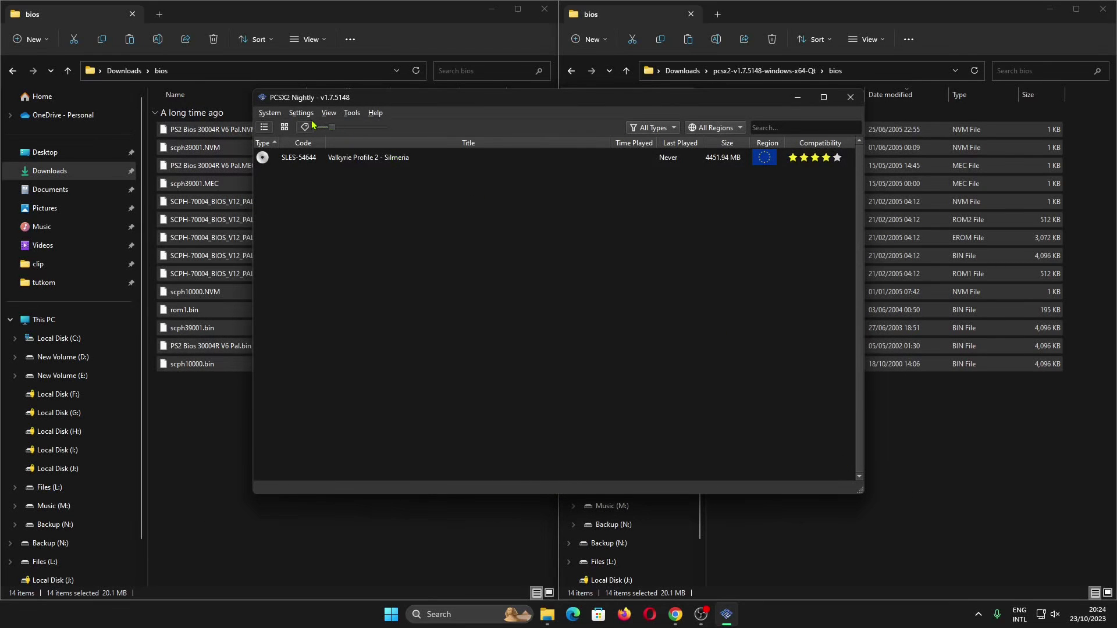
Step: Launch Valkyrie Profile 2 - Silmeria, enlarge the game view to fill the screen, and advance past the chapter intro
double_click(370, 161)
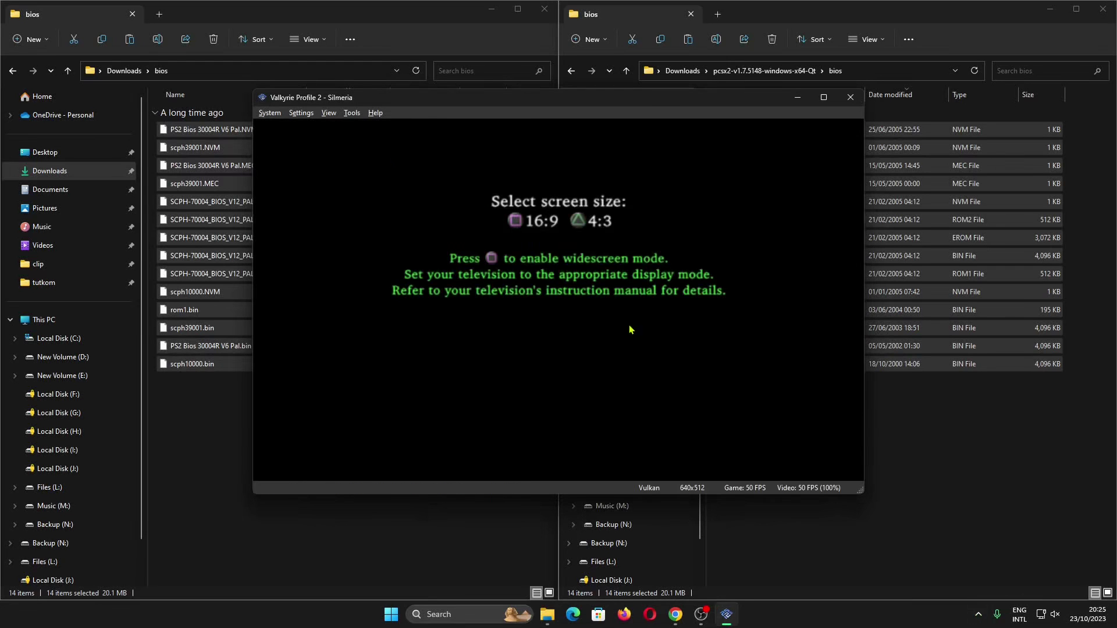
double_click(653, 317)
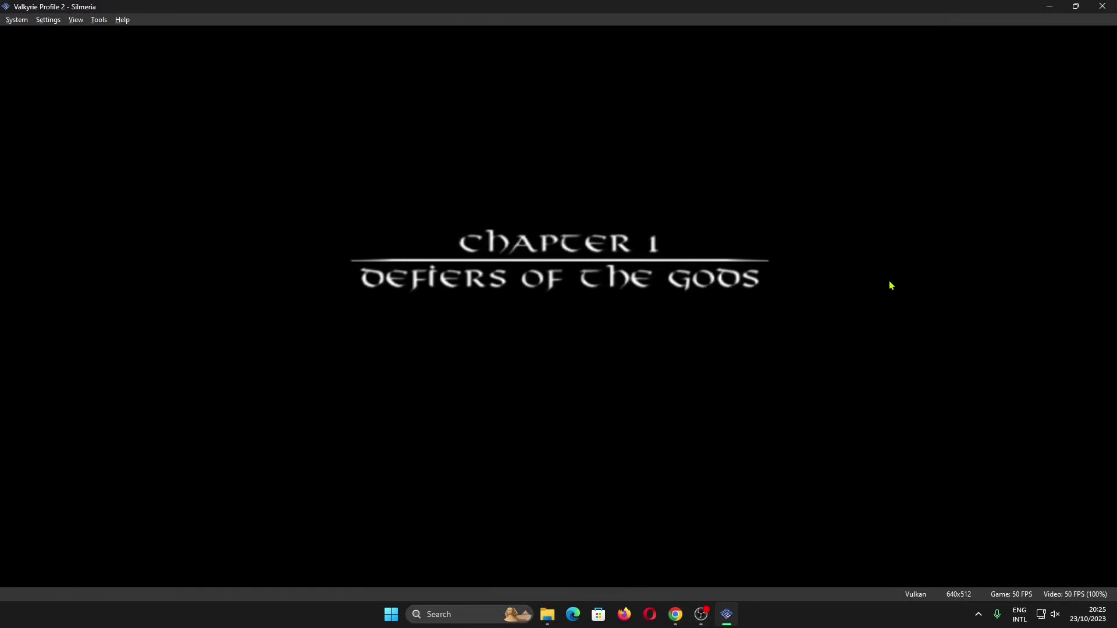
key(Return)
key(k)
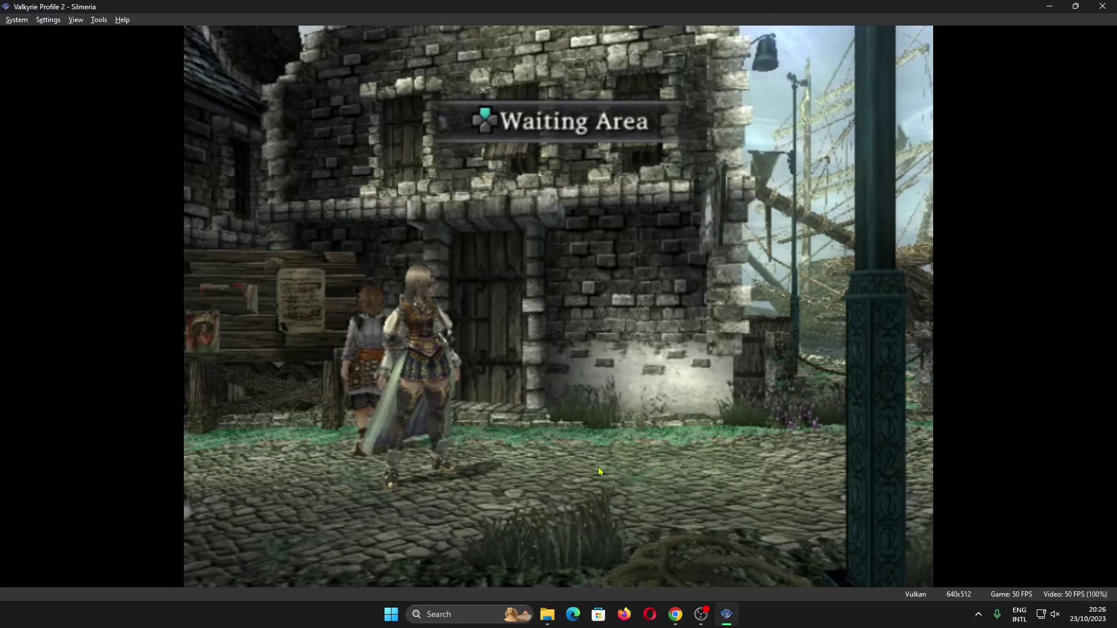
Step: Walk the game character right from the Waiting Area along the harbour to test the keyboard controls
key(Right)
key(Right)
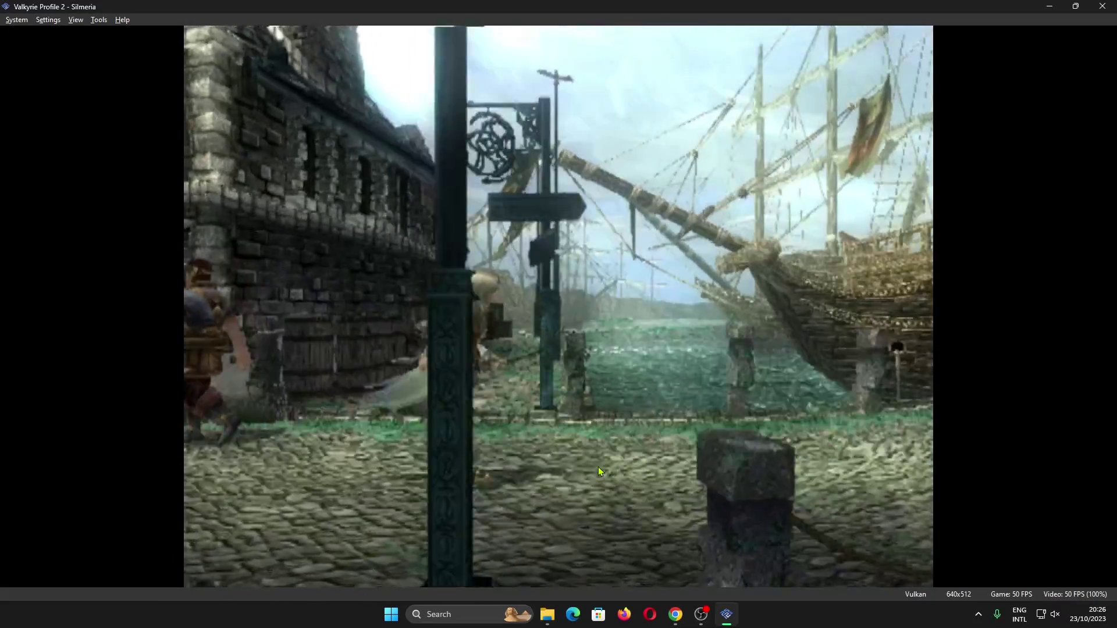
key(Right)
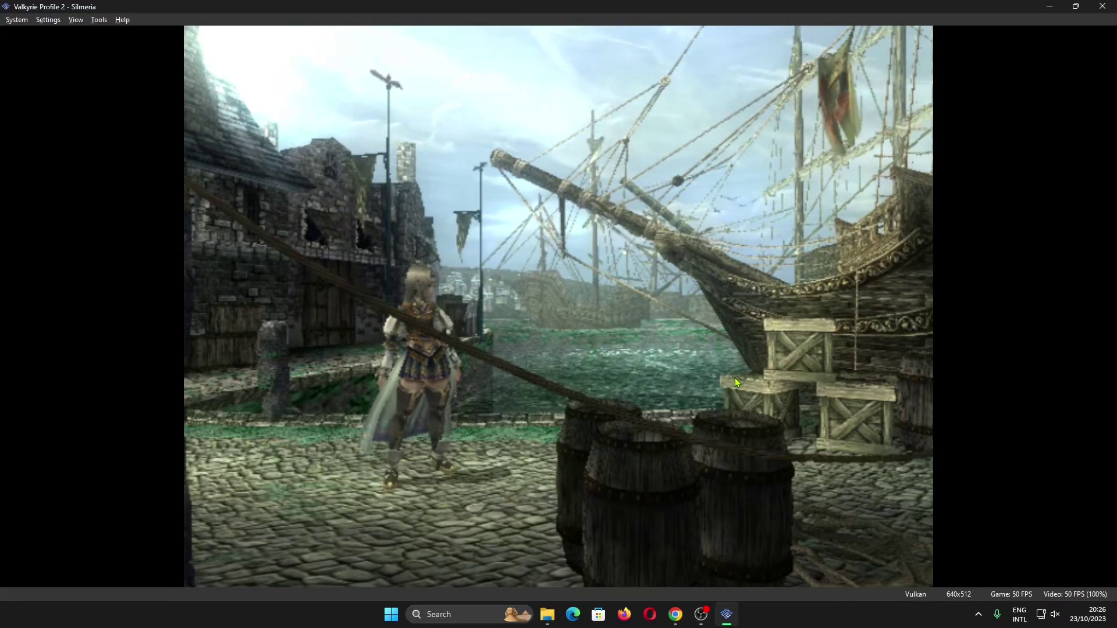
Step: Set the internal resolution to 2x Native (~720p) in the in-game graphics settings and resume the game
key(Escape)
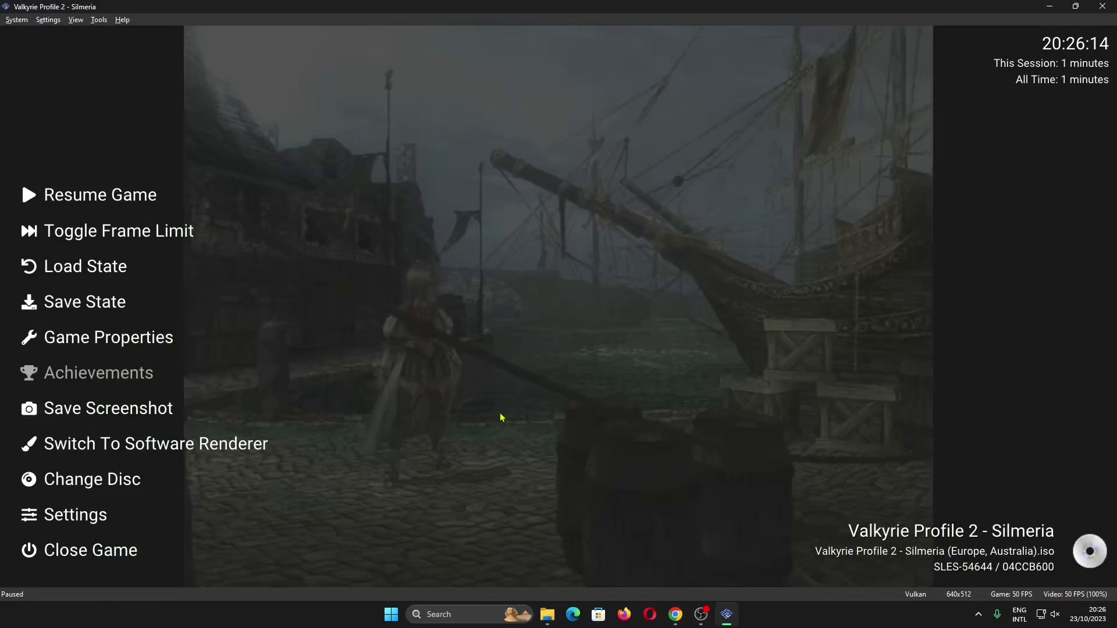
click(99, 526)
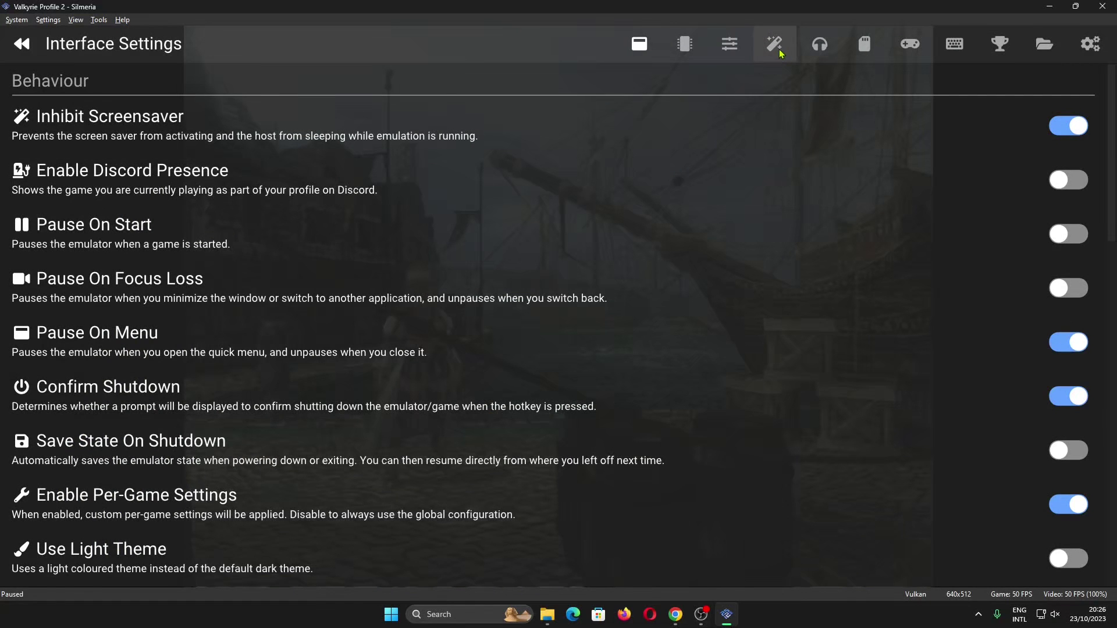
click(781, 53)
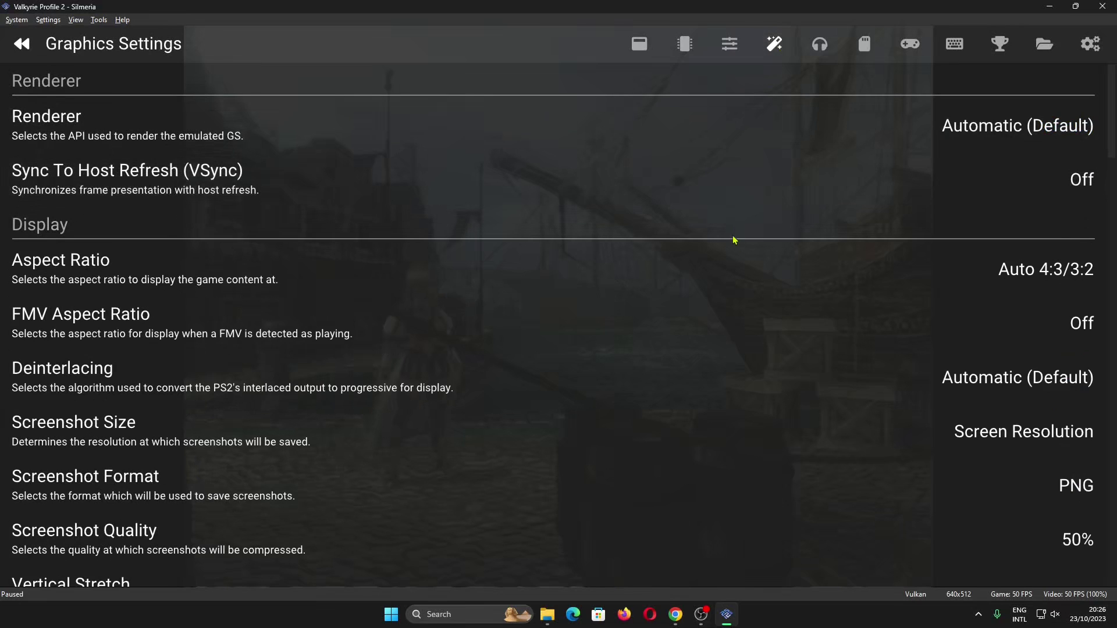
scroll(733, 277, down, 5)
scroll(733, 279, down, 9)
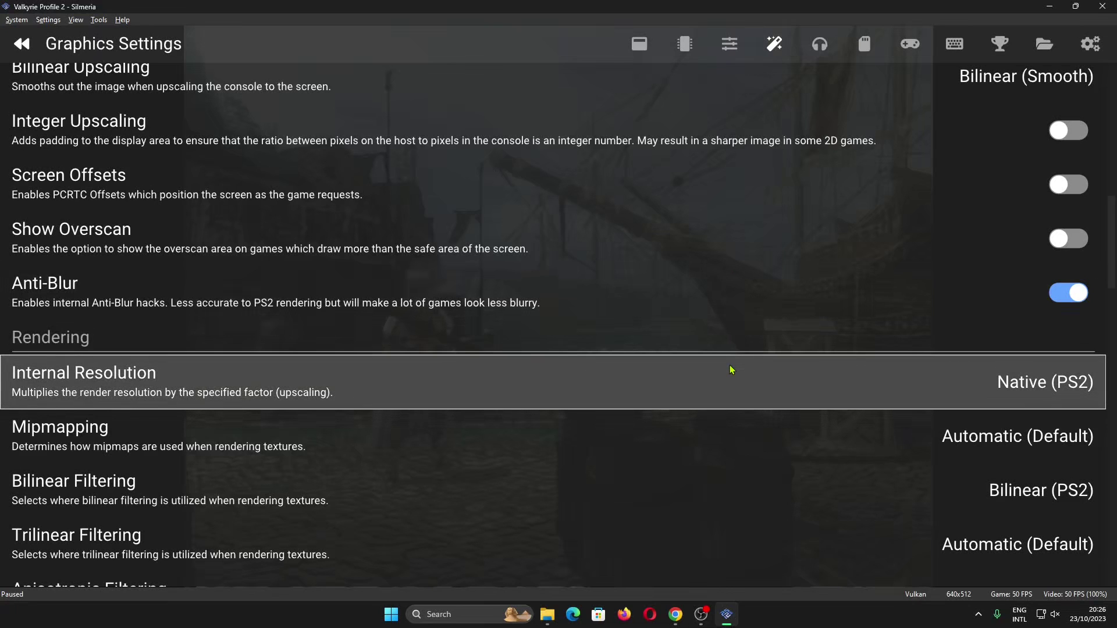
click(731, 370)
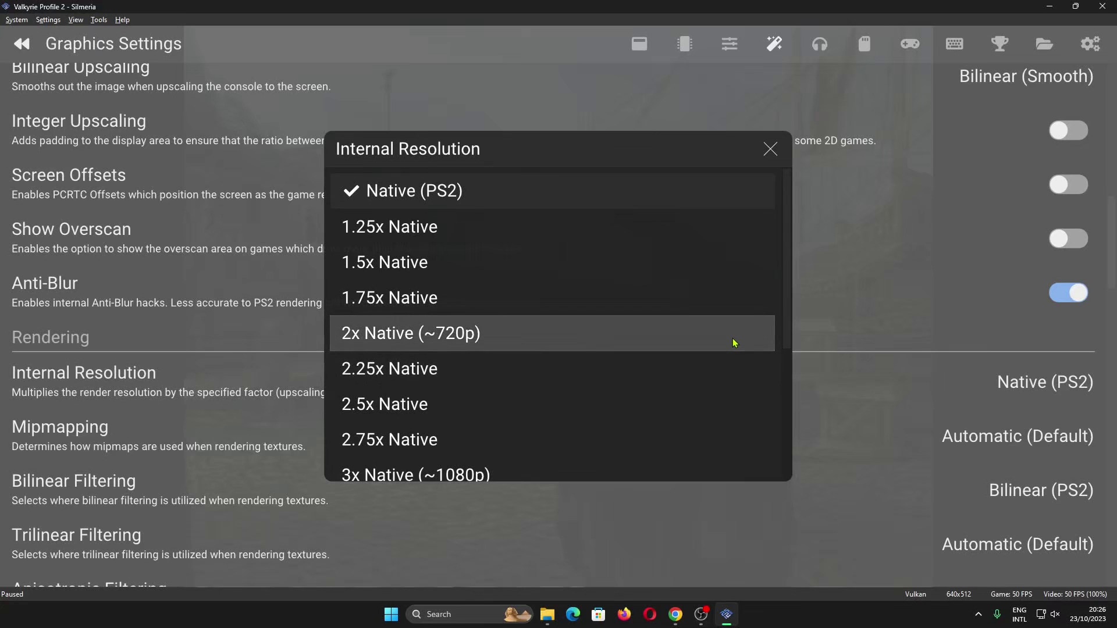
click(733, 344)
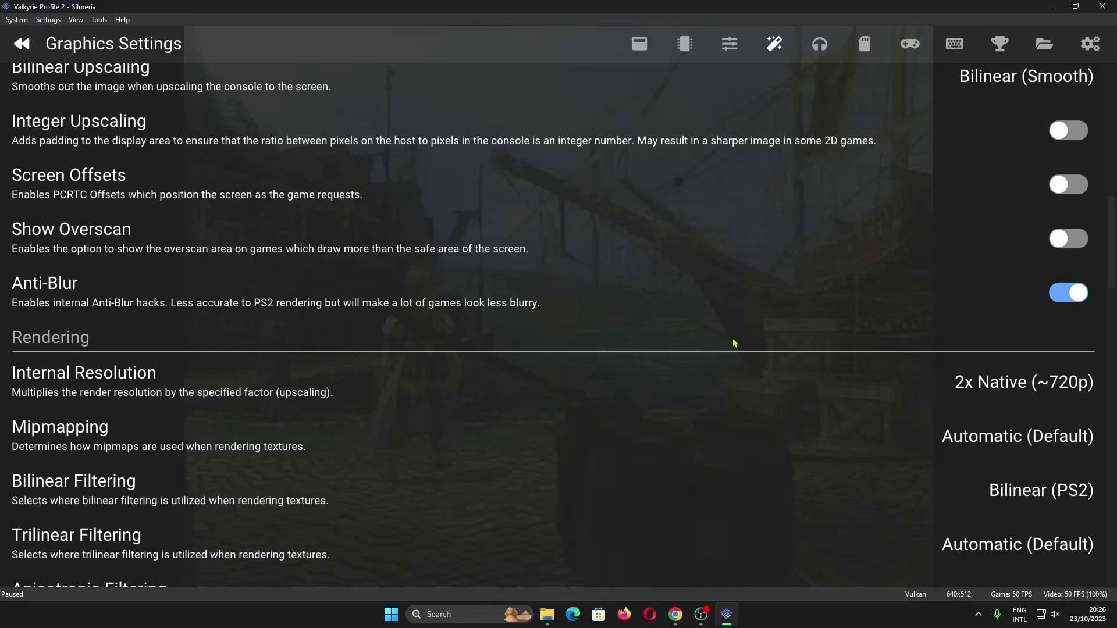
key(Escape)
key(Escape)
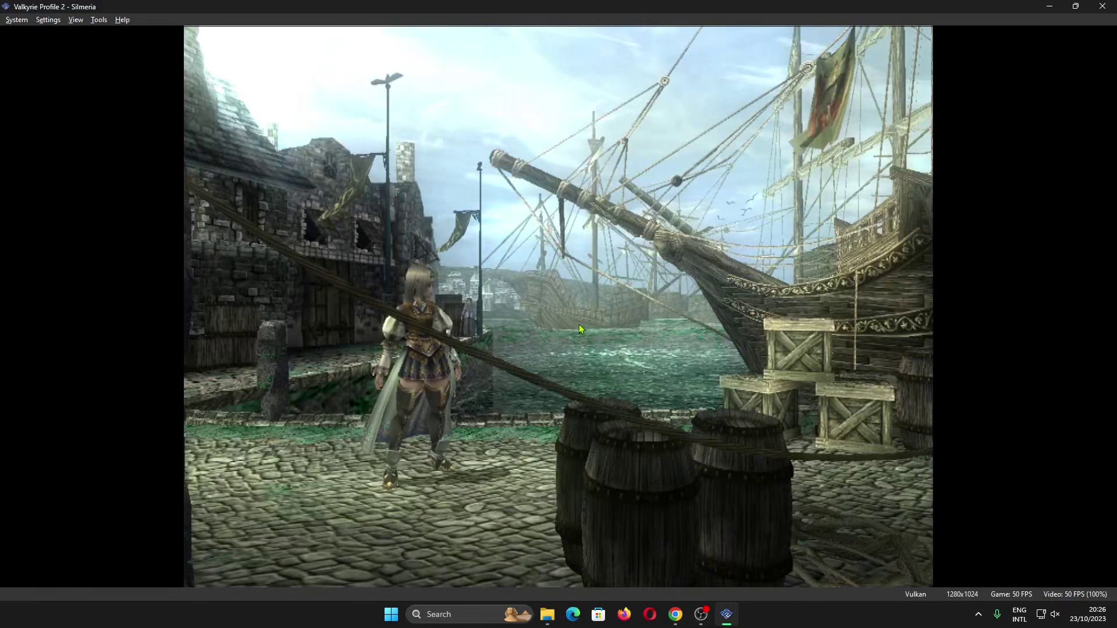
Step: Raise the internal resolution to 3x Native (~1080p) in the in-game graphics settings and return to the game
key(Escape)
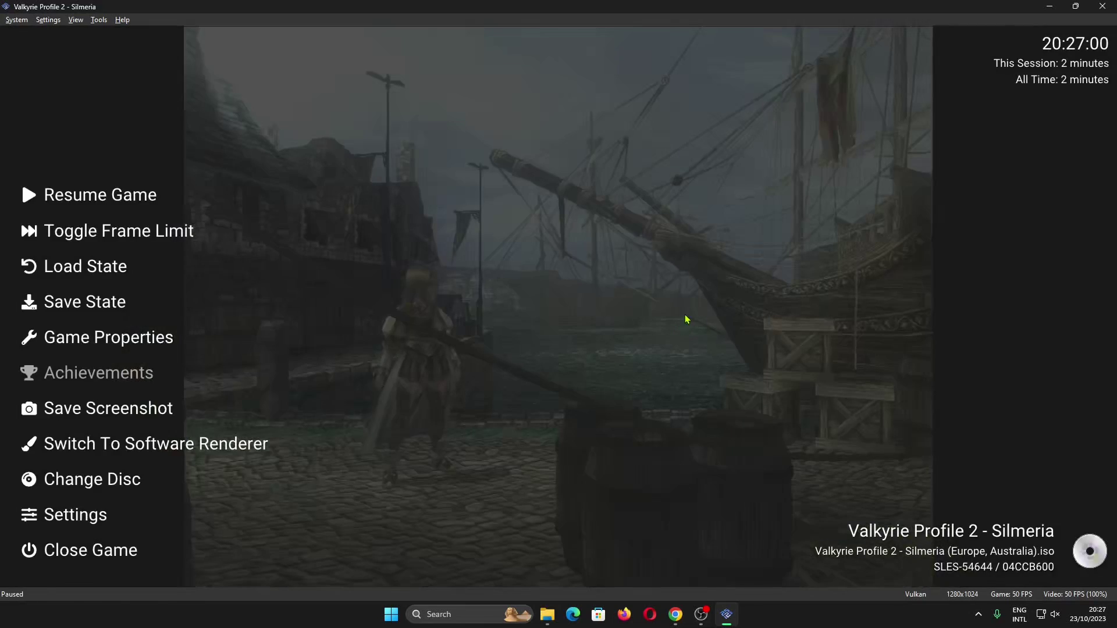
click(121, 517)
click(774, 44)
scroll(735, 252, down, 2)
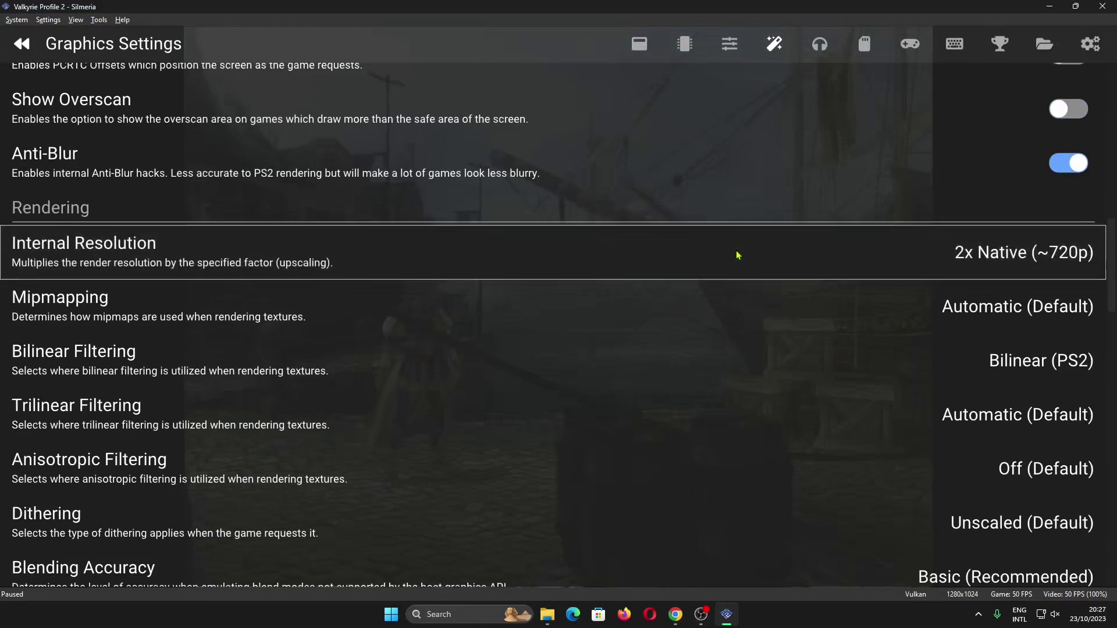
click(736, 252)
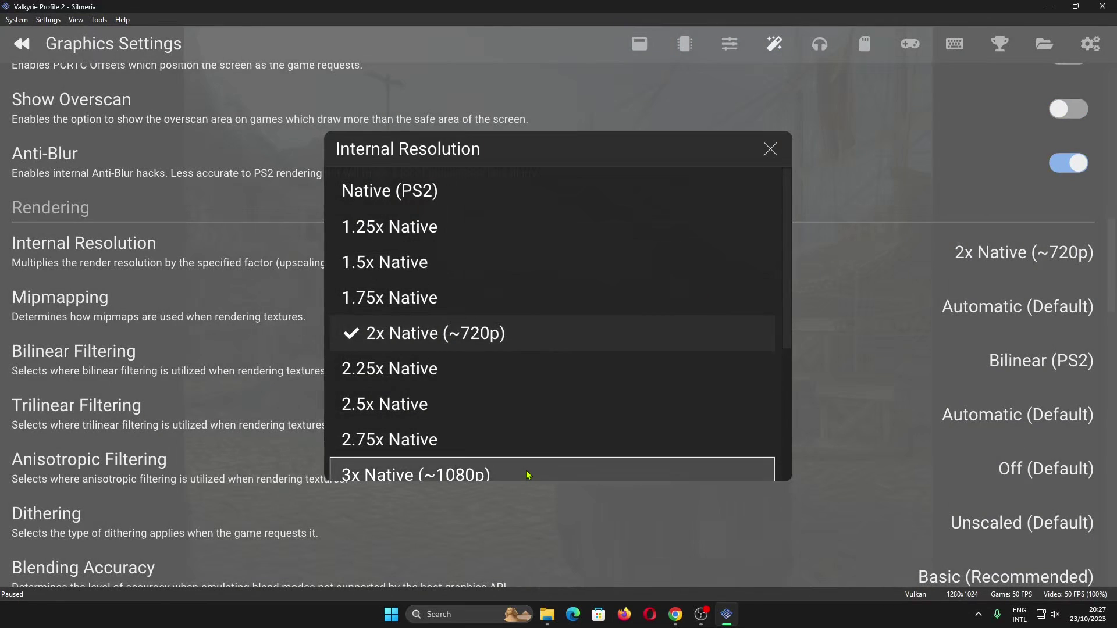
click(527, 475)
key(Escape)
key(Escape)
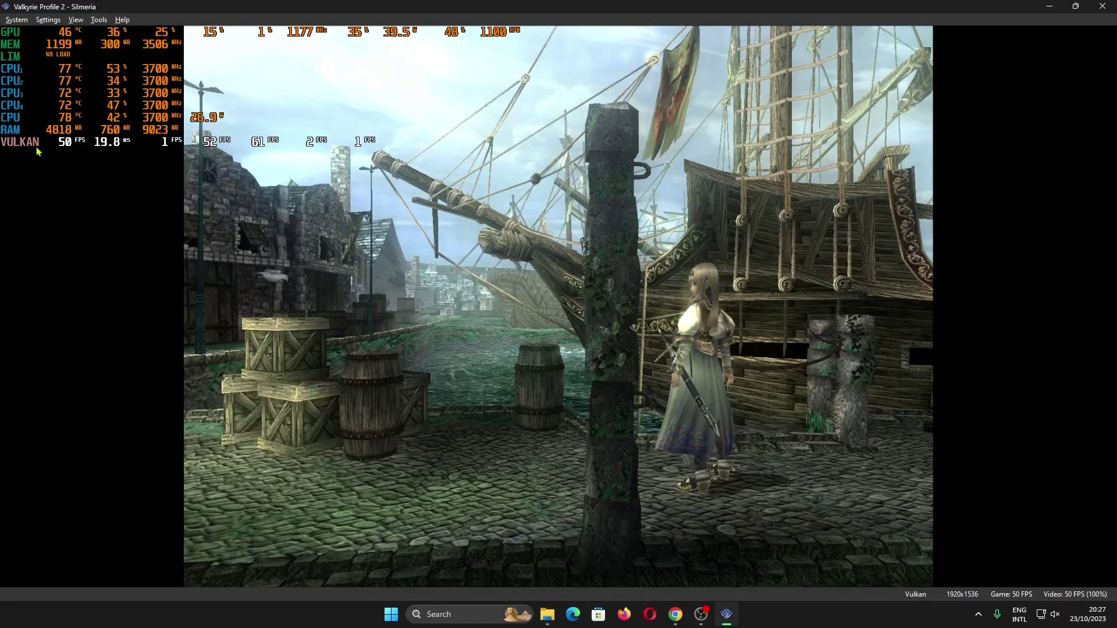
Step: Change the renderer to Direct3D 12 in the in-game graphics settings and return to the game
key(Escape)
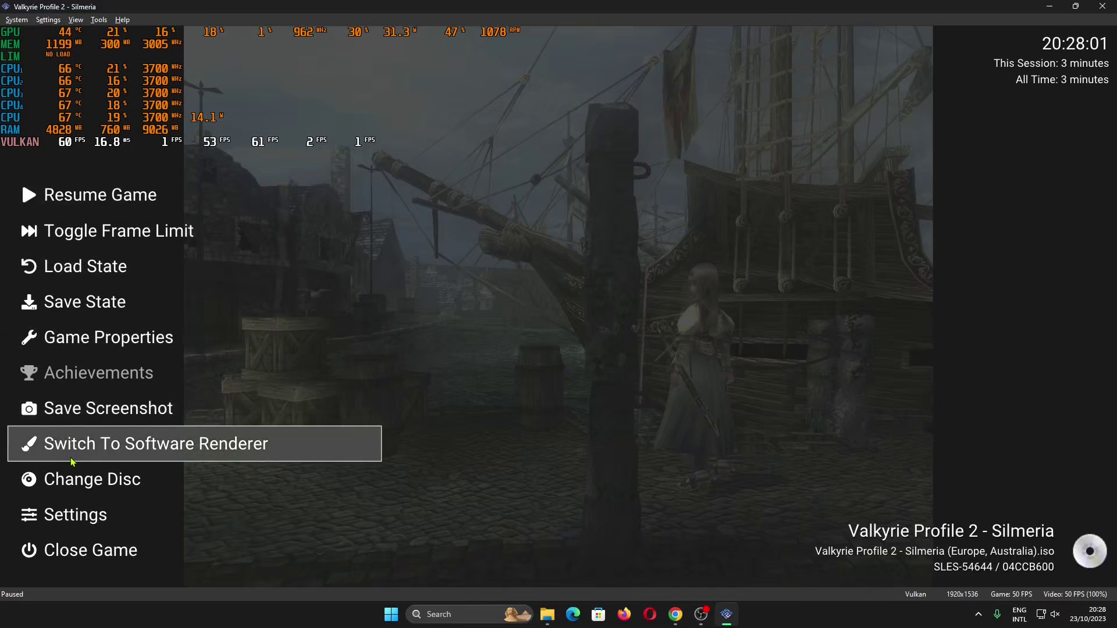
click(75, 514)
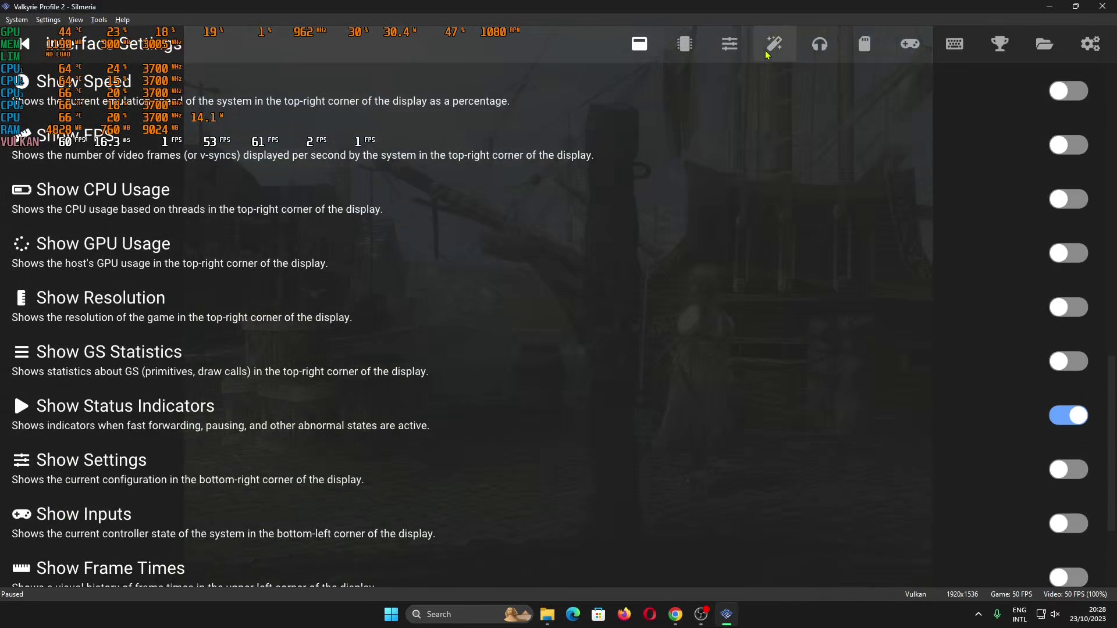
click(774, 44)
scroll(698, 249, up, 15)
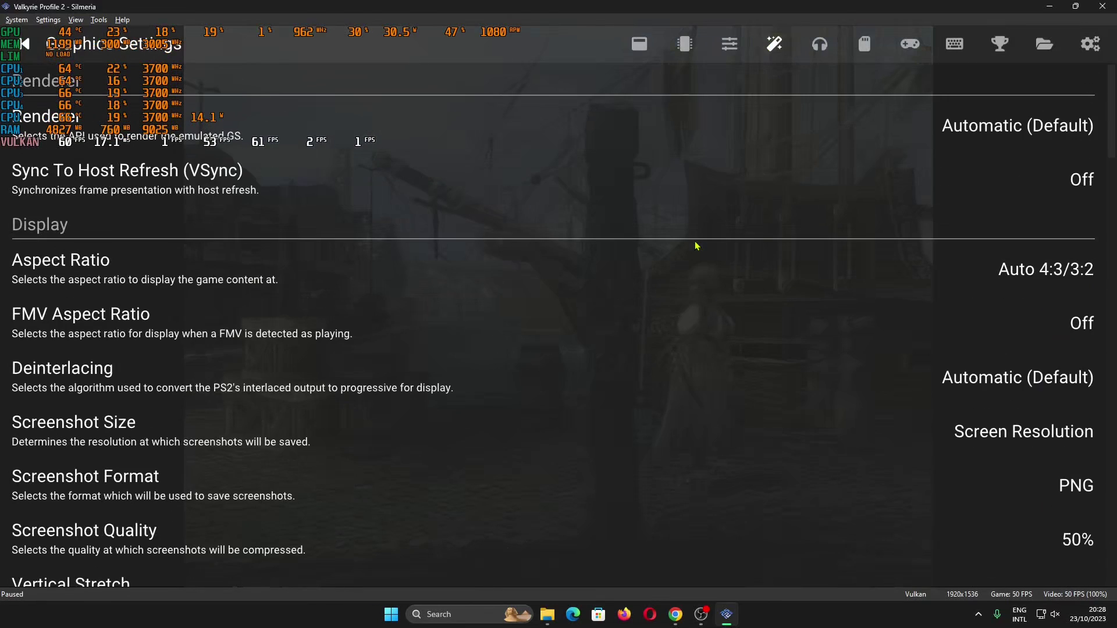
click(395, 149)
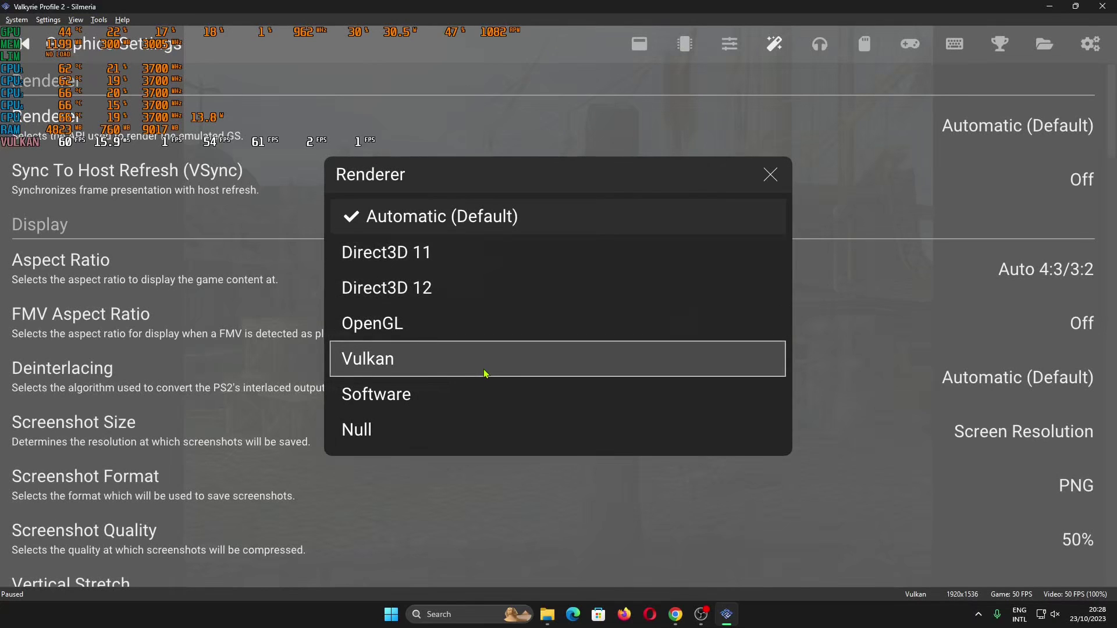
click(502, 303)
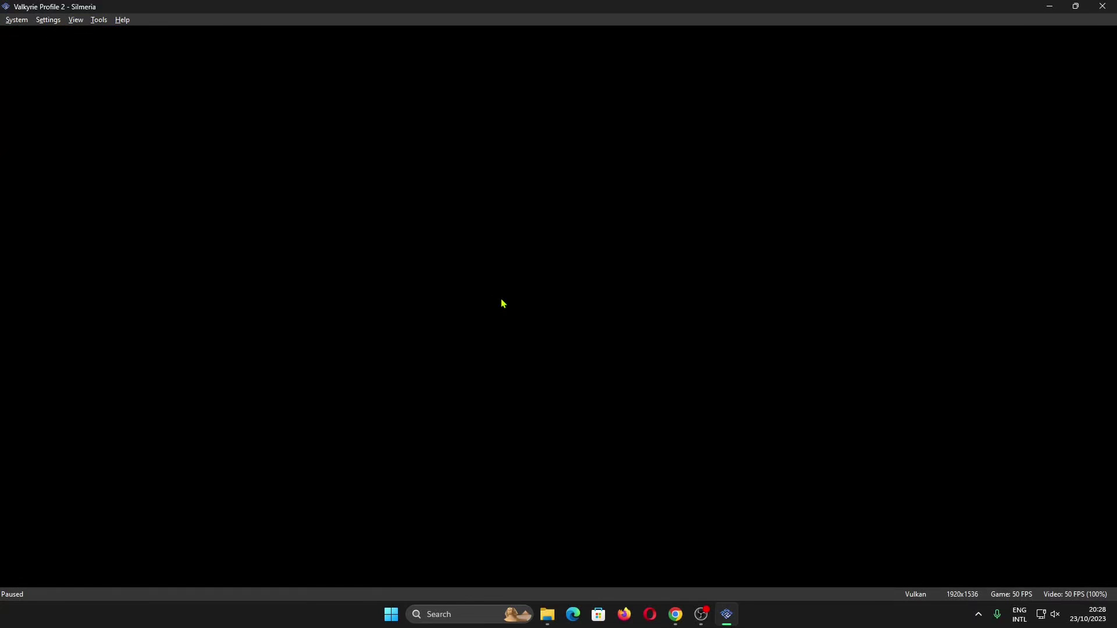
click(21, 44)
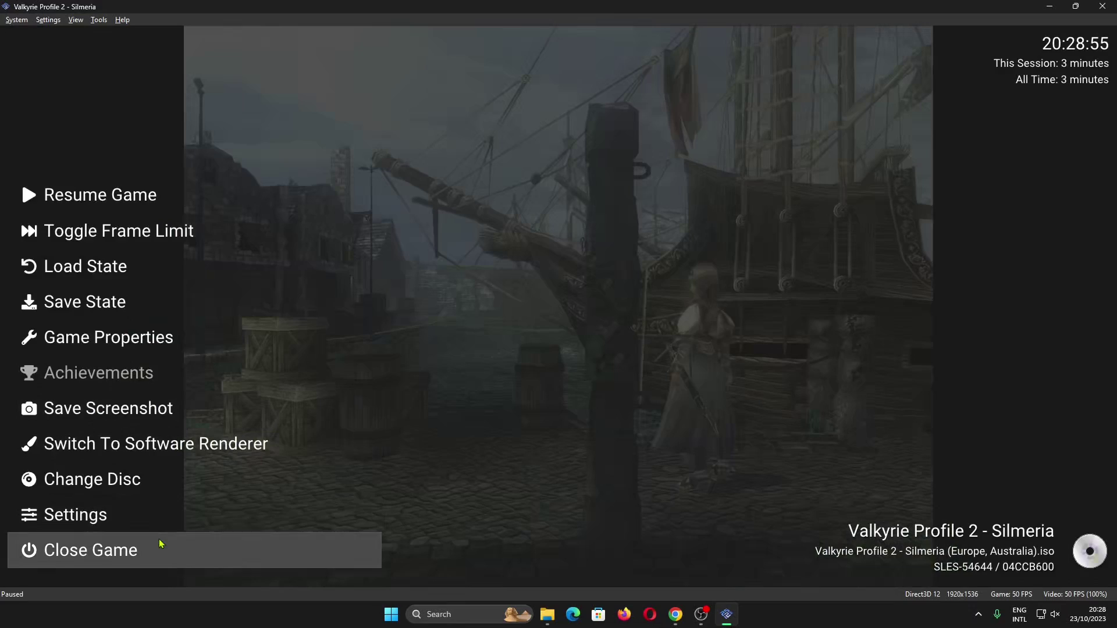
click(160, 547)
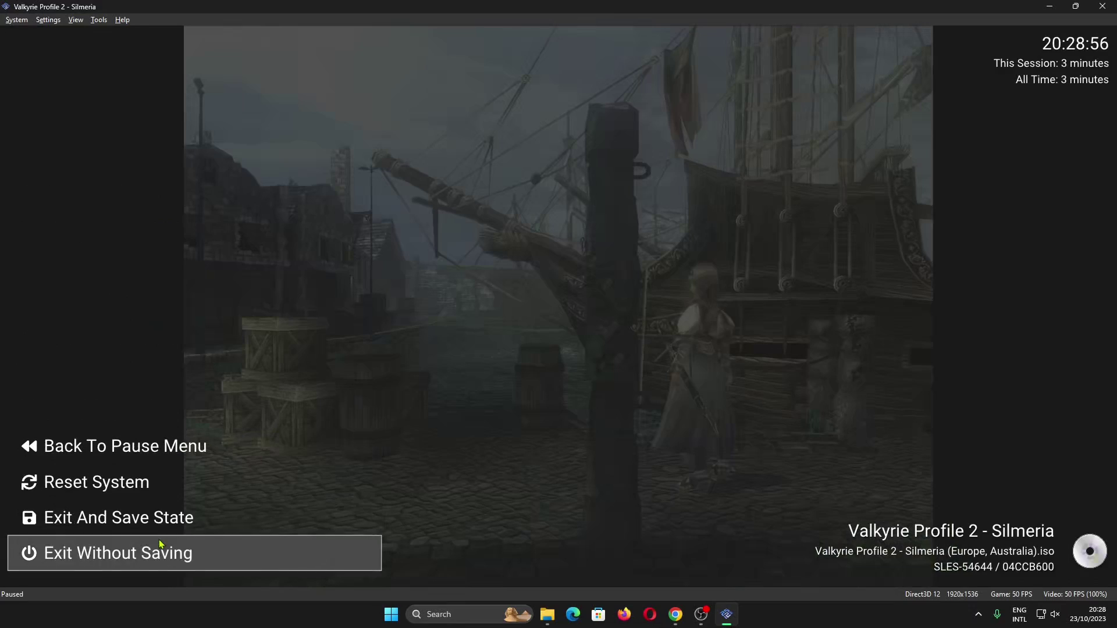
key(Escape)
key(Escape)
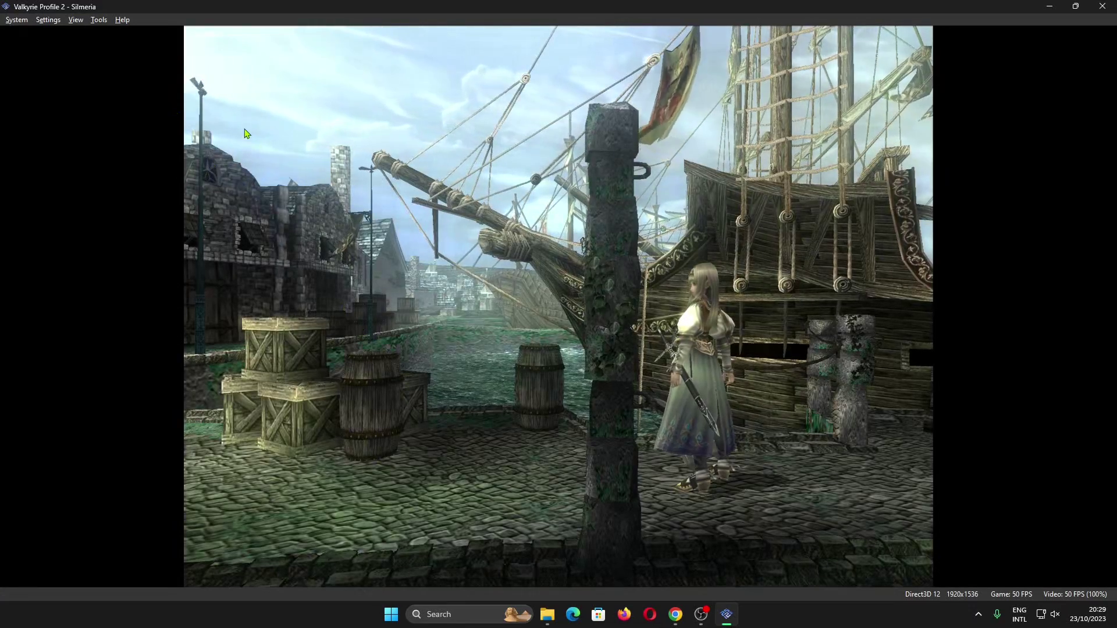
Step: Save the current harbour scene as a save state in Save Slot 1
key(Escape)
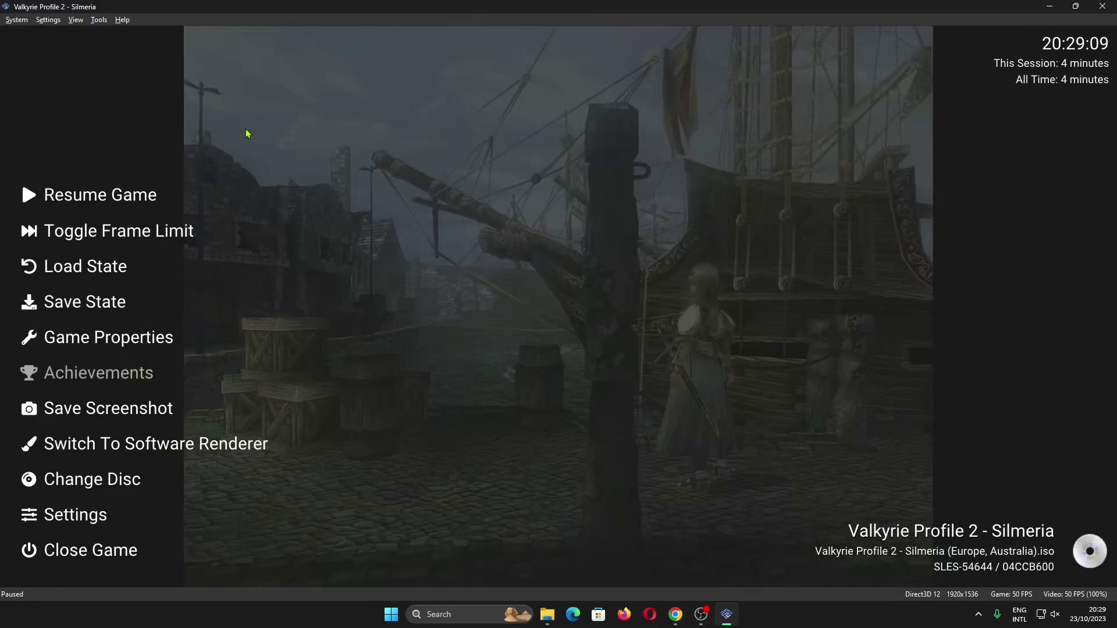
click(160, 301)
click(164, 188)
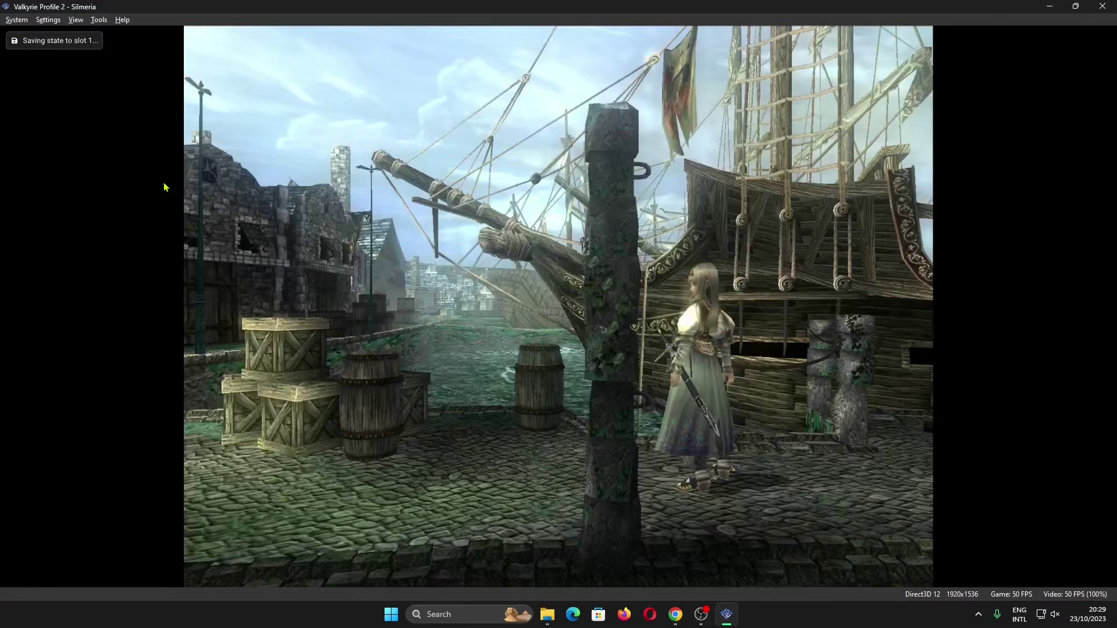
Step: Exit the game while saving its state, and relaunch Valkyrie Profile 2 by loading the resume state
key(Escape)
click(128, 547)
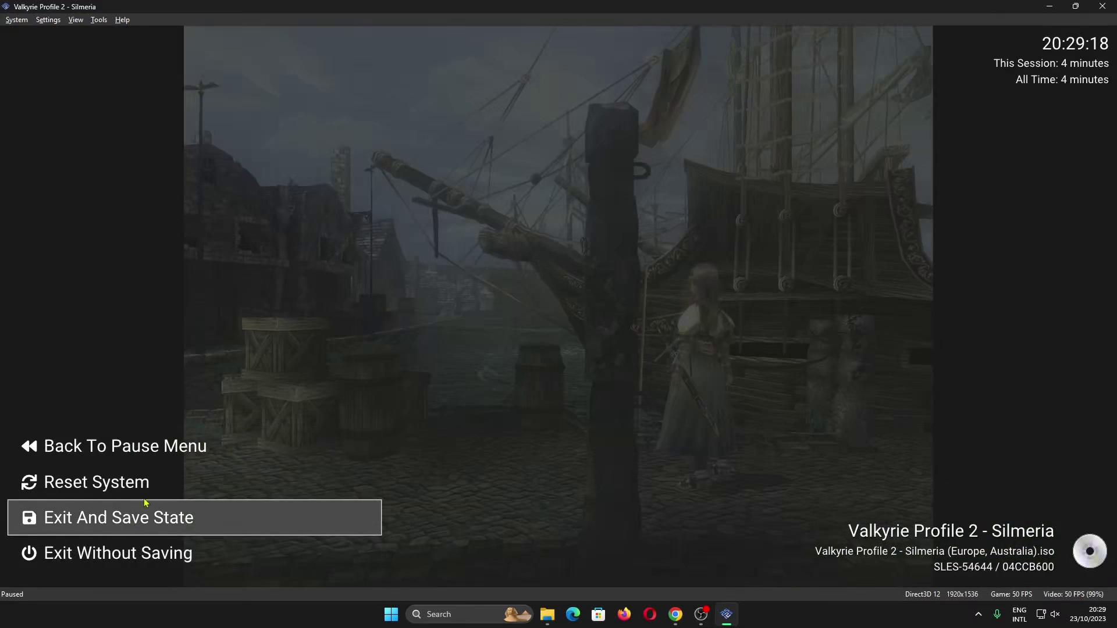
click(147, 523)
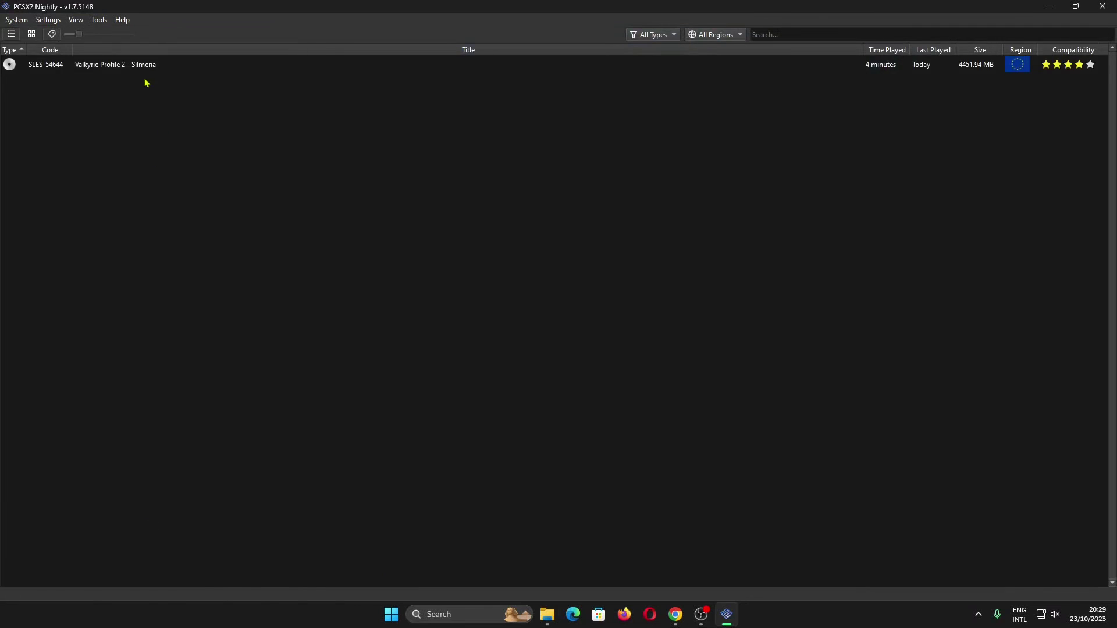
double_click(146, 66)
click(484, 330)
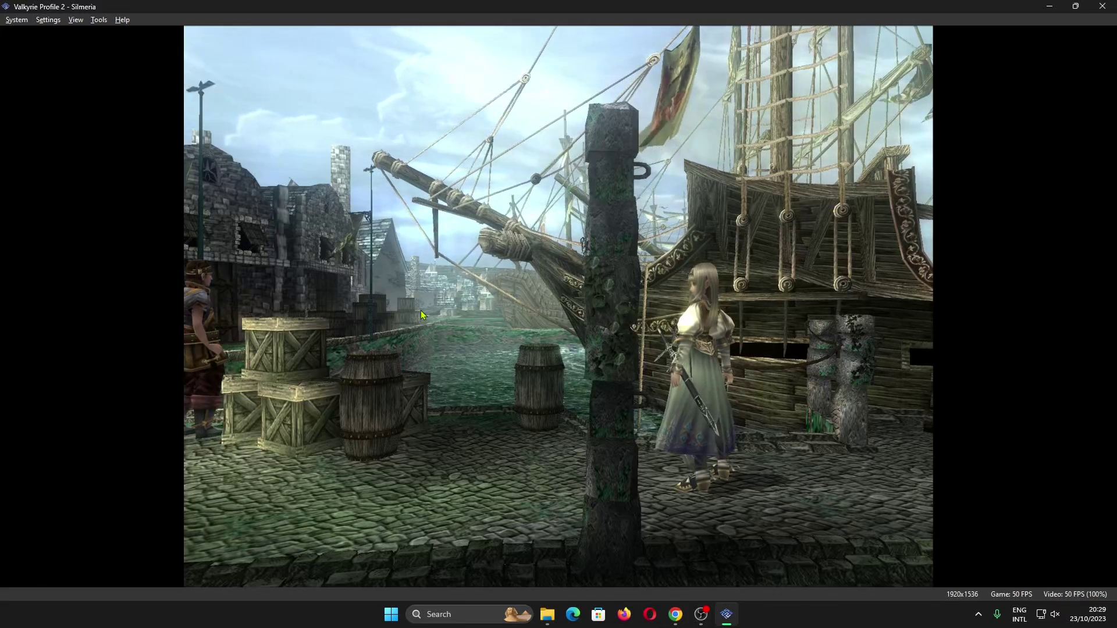
Step: Close the running game and emulator, reopen PCSX2 and launch Valkyrie Profile 2 from its resume state
click(1101, 6)
click(592, 324)
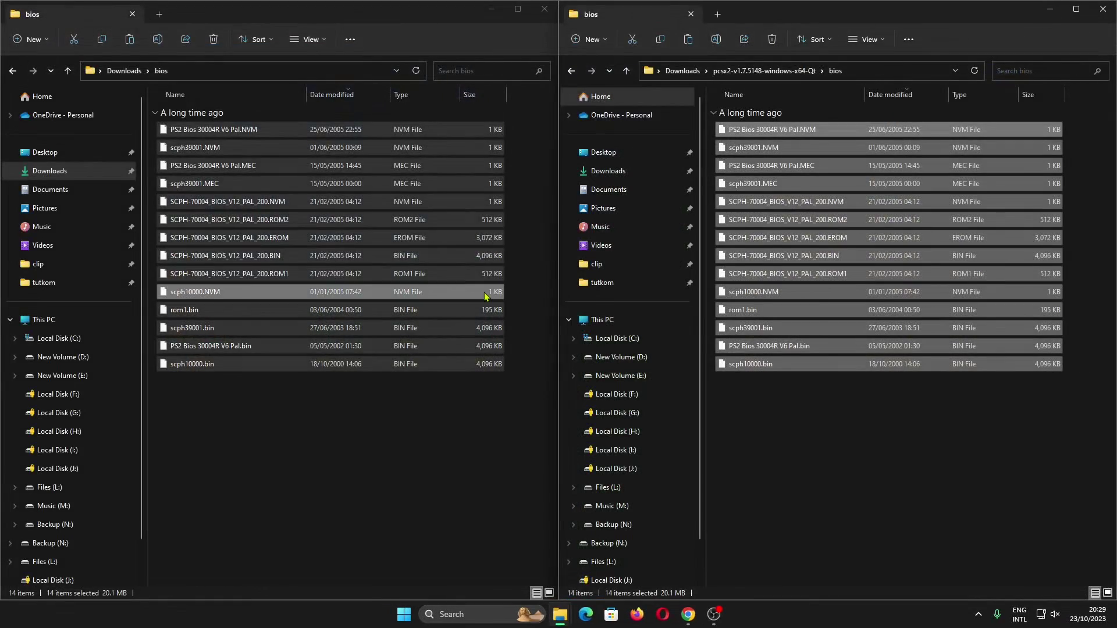
click(763, 189)
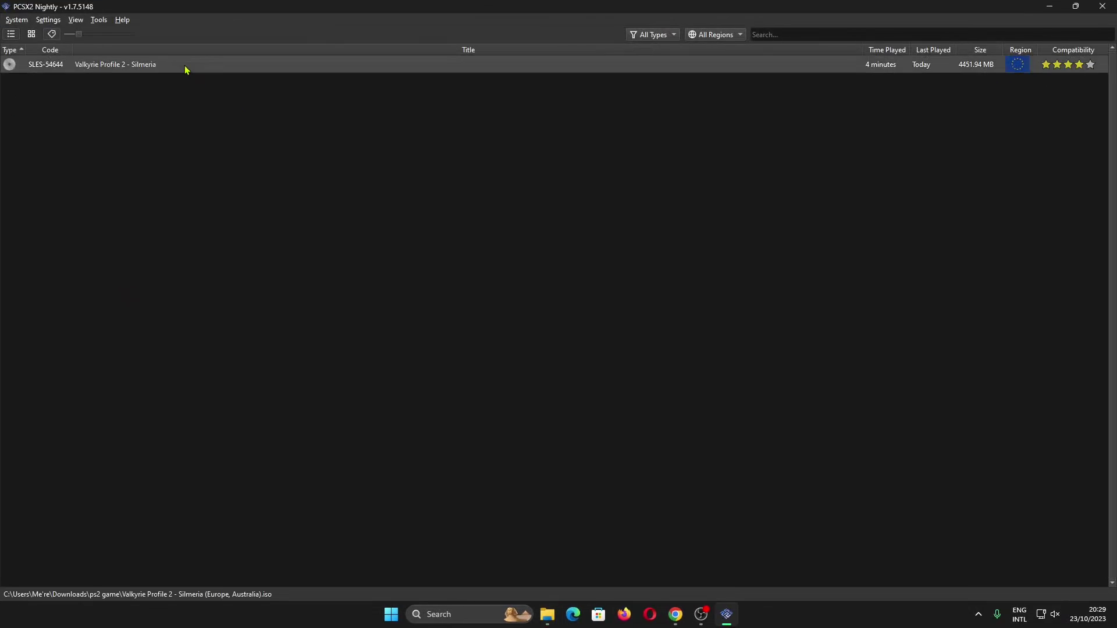
double_click(188, 67)
click(460, 329)
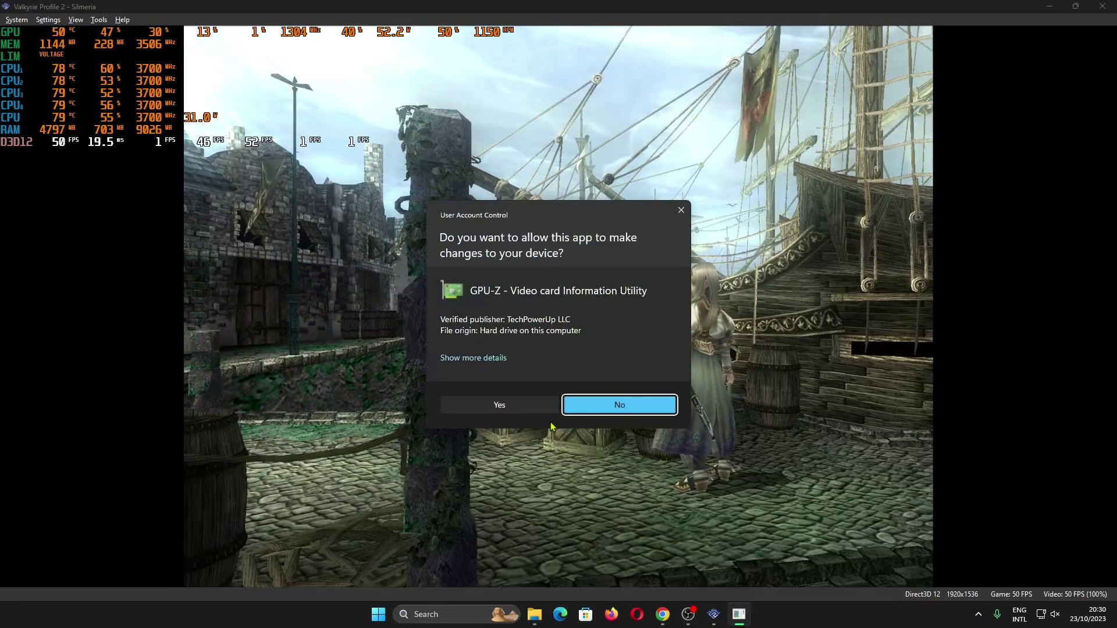
Step: Allow GPU-Z to run, check which DirectX version the graphics card supports, and close the utility
click(493, 409)
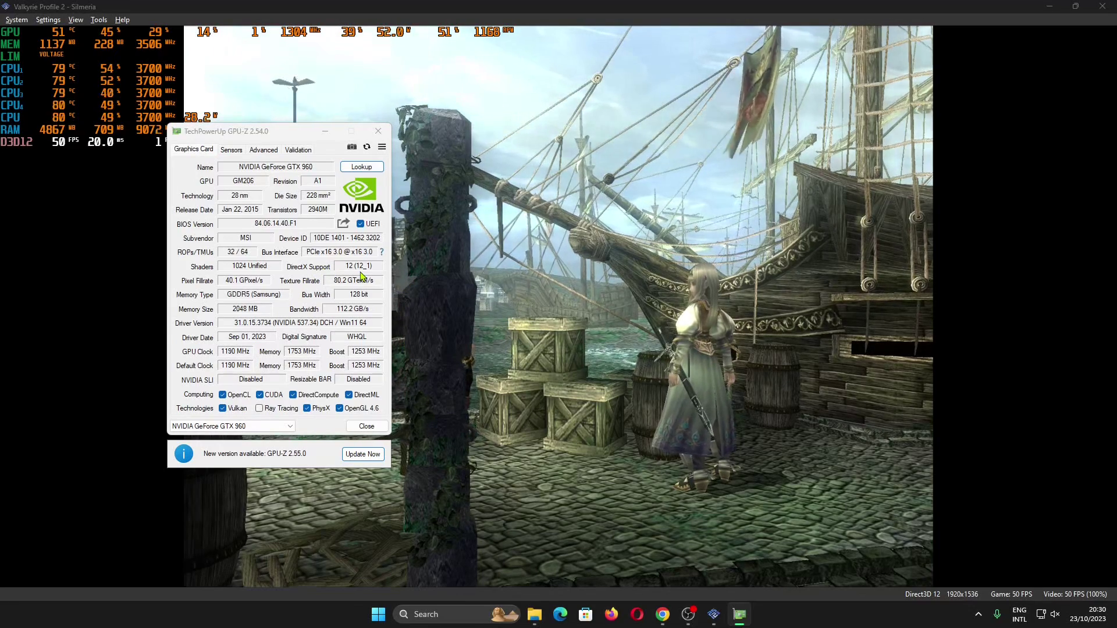
mouse_move(360, 272)
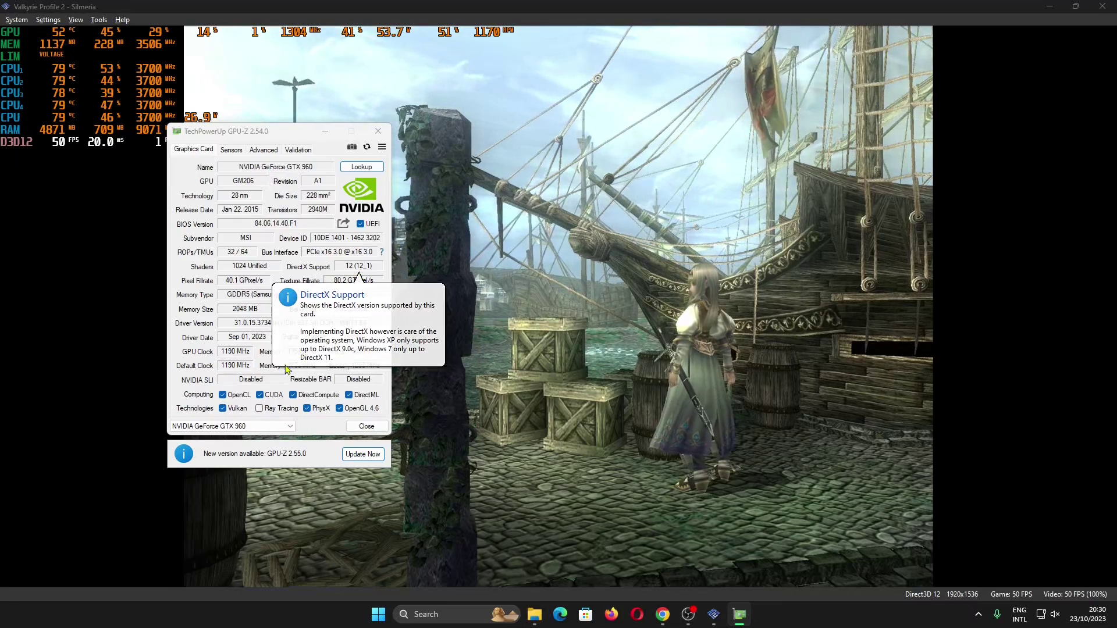
click(366, 427)
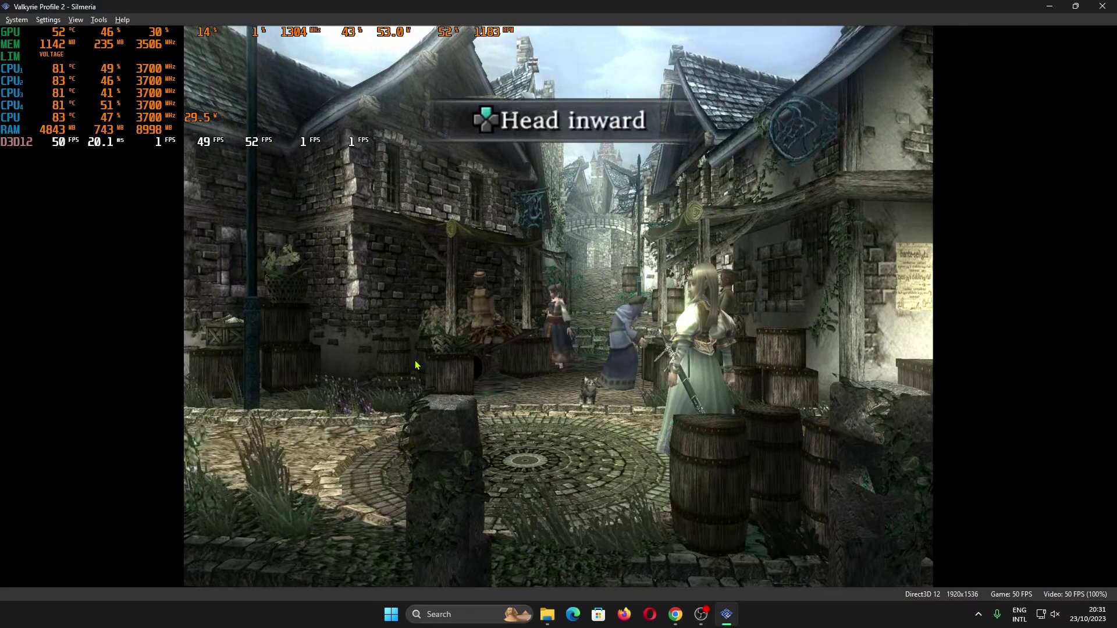
Step: Overwrite Save Slot 1 with a save state of the current town street scene
key(Escape)
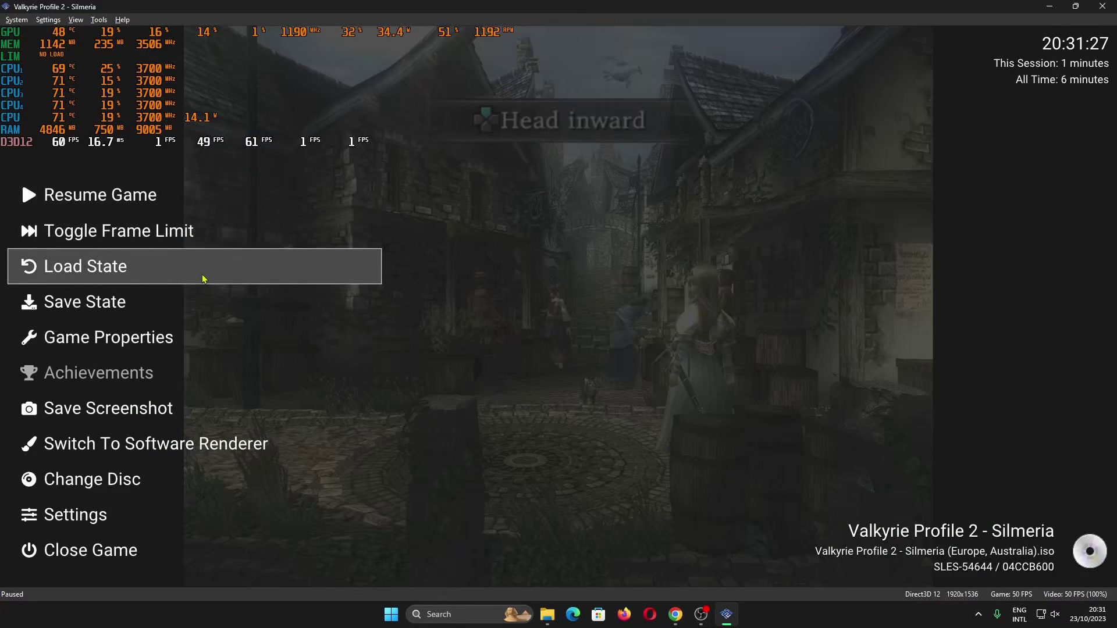
click(174, 302)
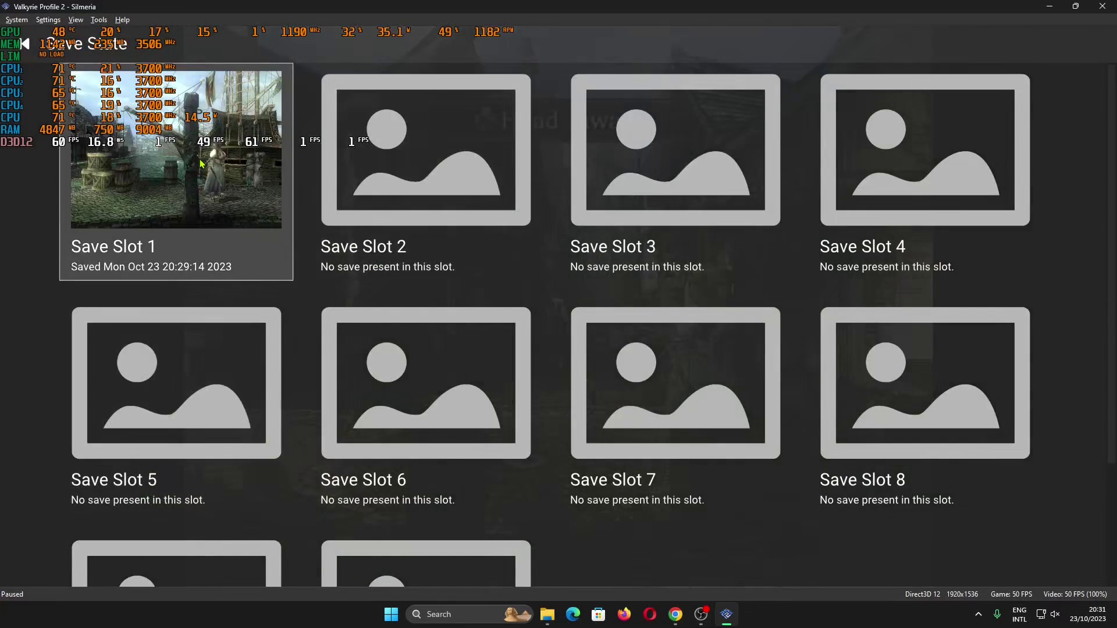
key(Return)
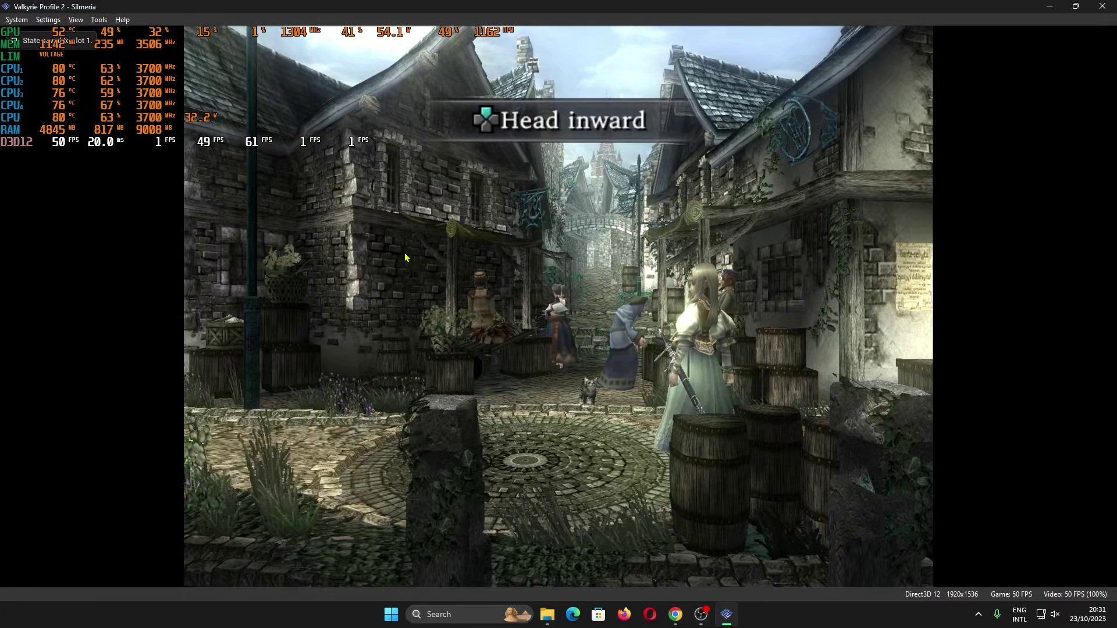
Step: Exit the game without saving and start Valkyrie Profile 2 again with a fresh boot
key(Escape)
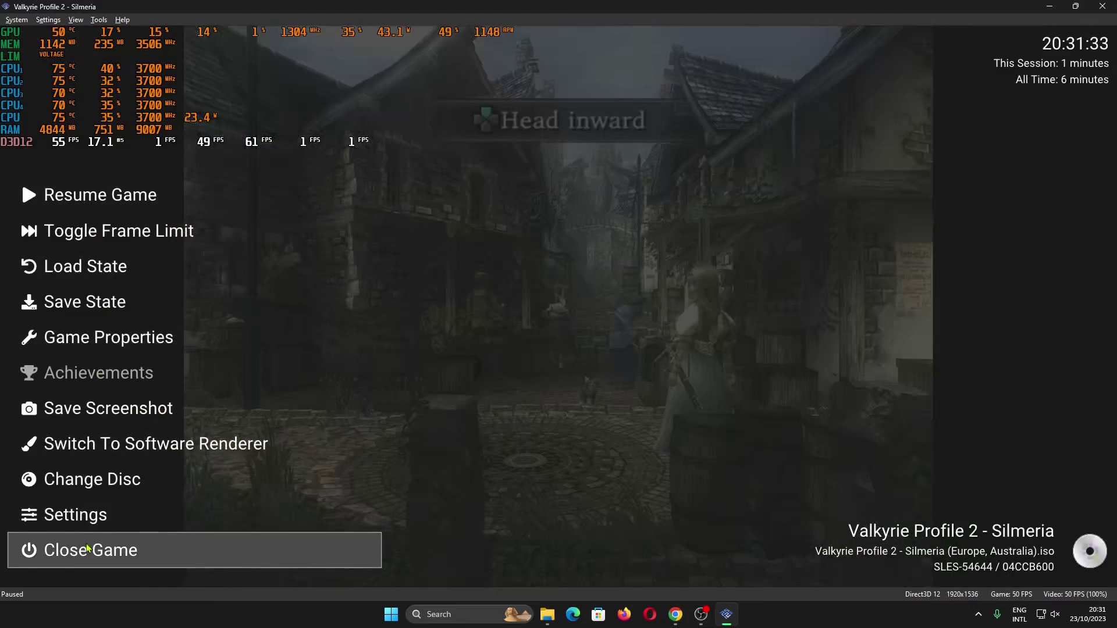
click(121, 550)
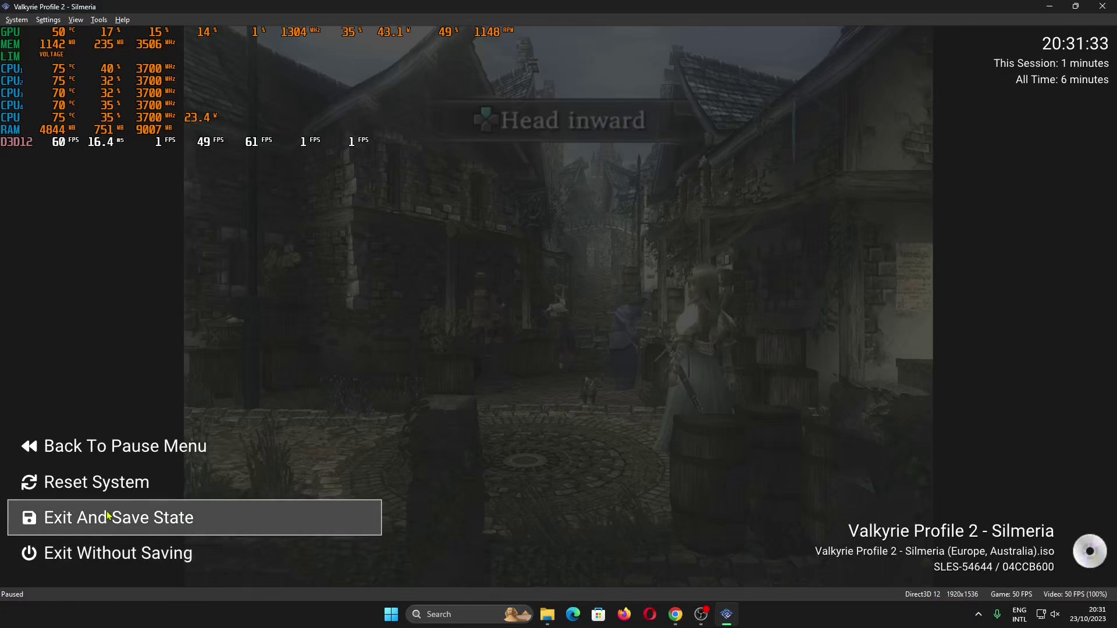
click(119, 552)
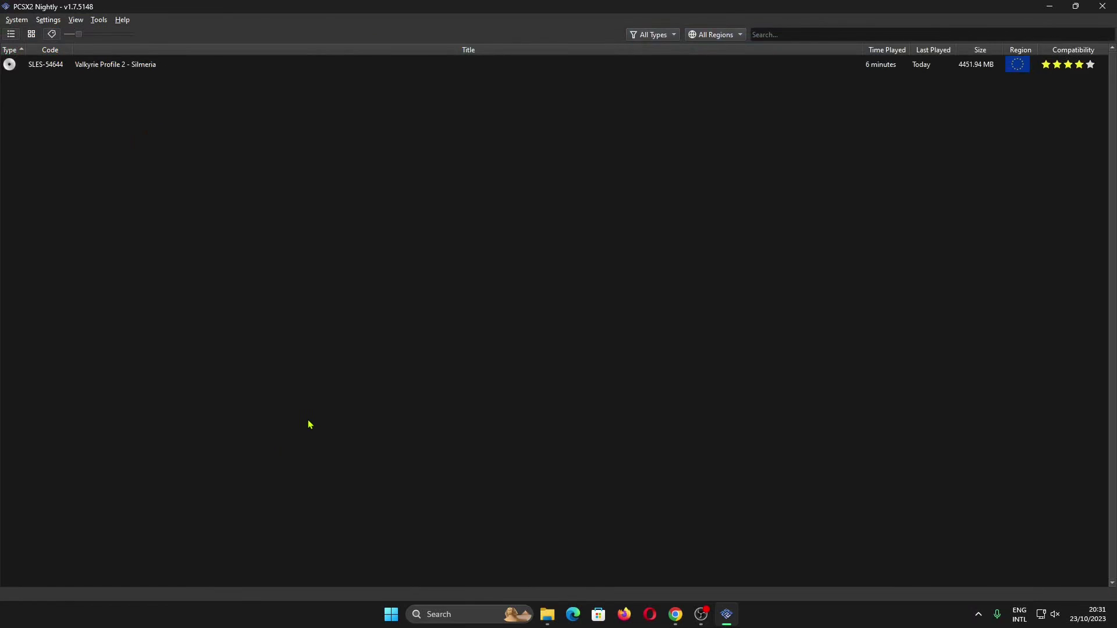
double_click(203, 70)
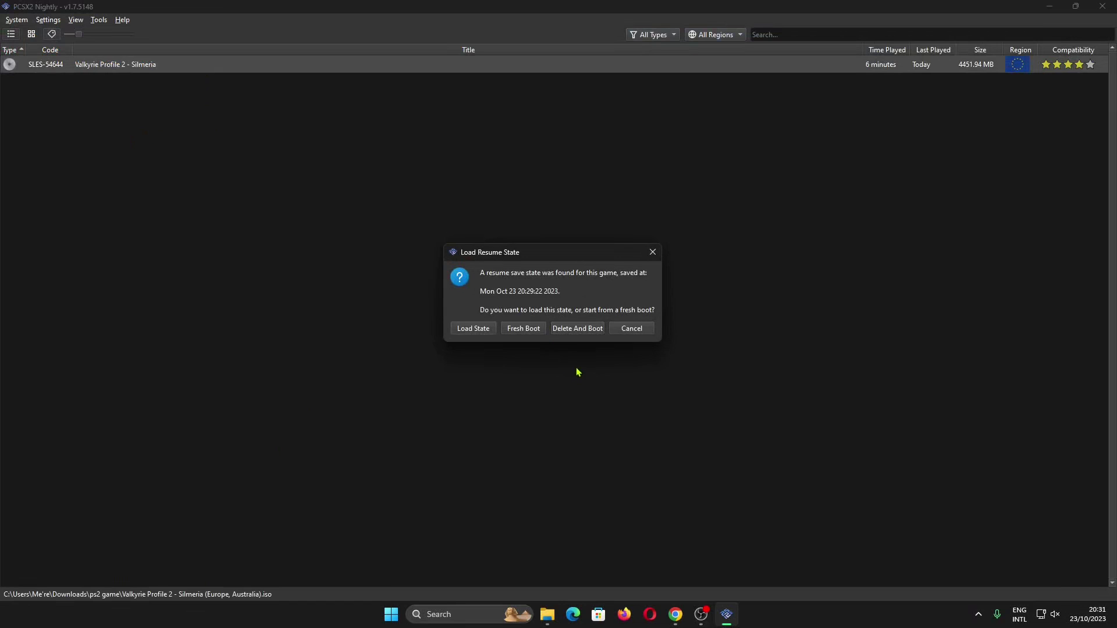
click(524, 329)
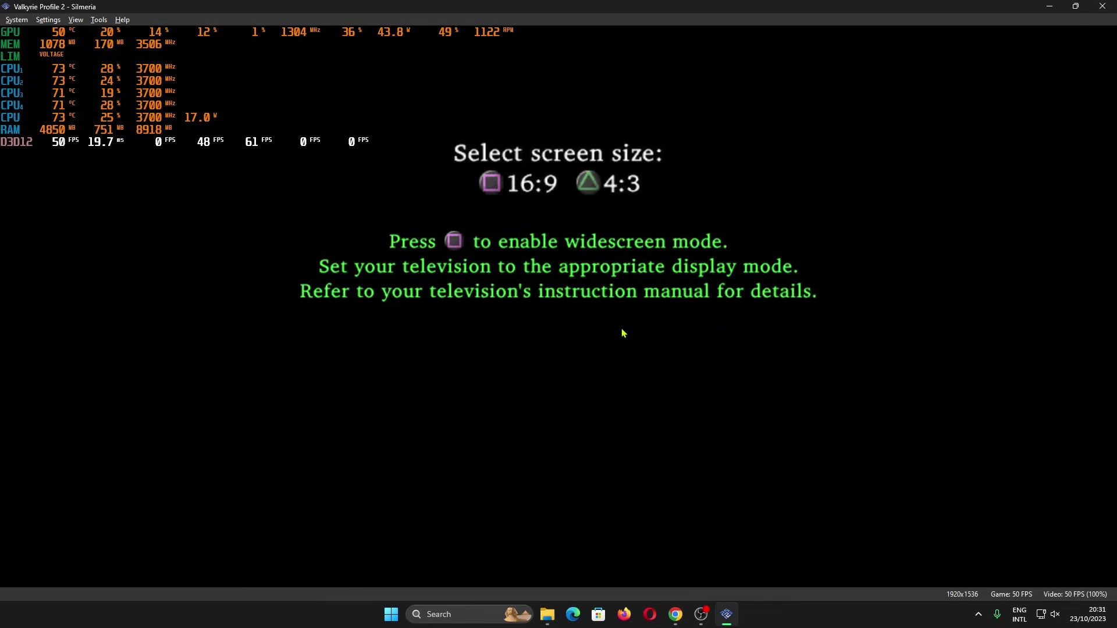
Step: Load the Slot 1 save state from the screen-size selection to return to the town street
click(17, 19)
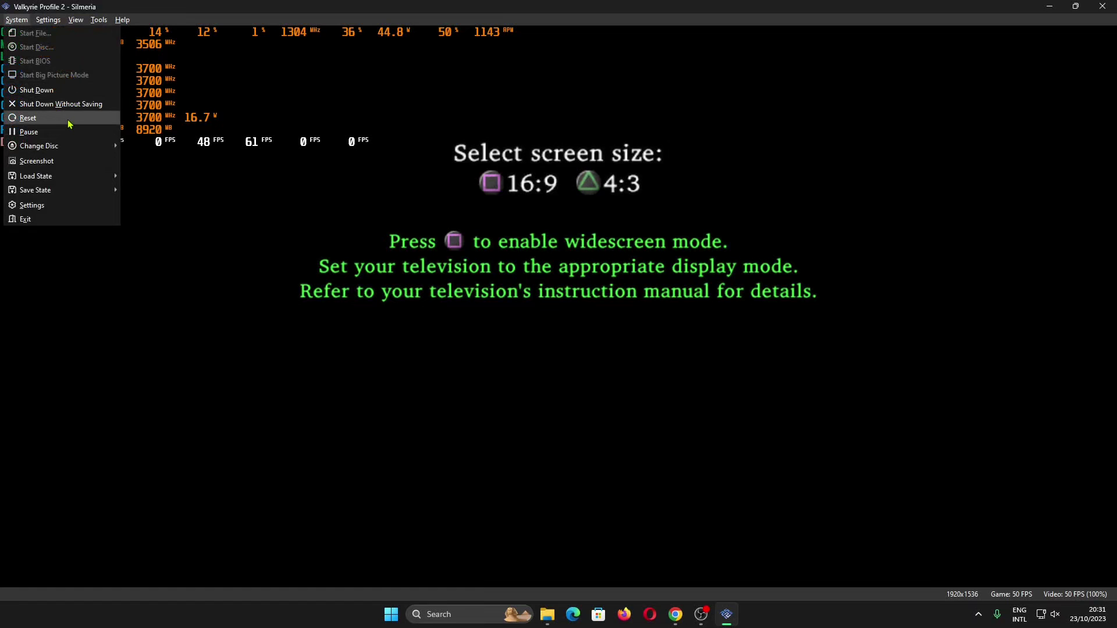
mouse_move(71, 177)
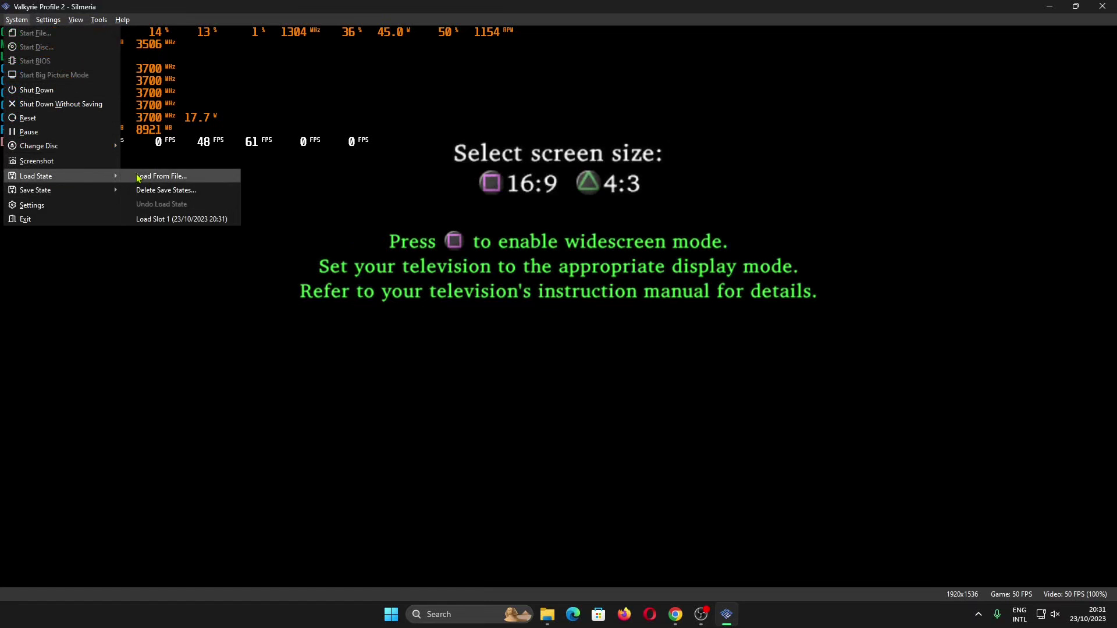
click(175, 219)
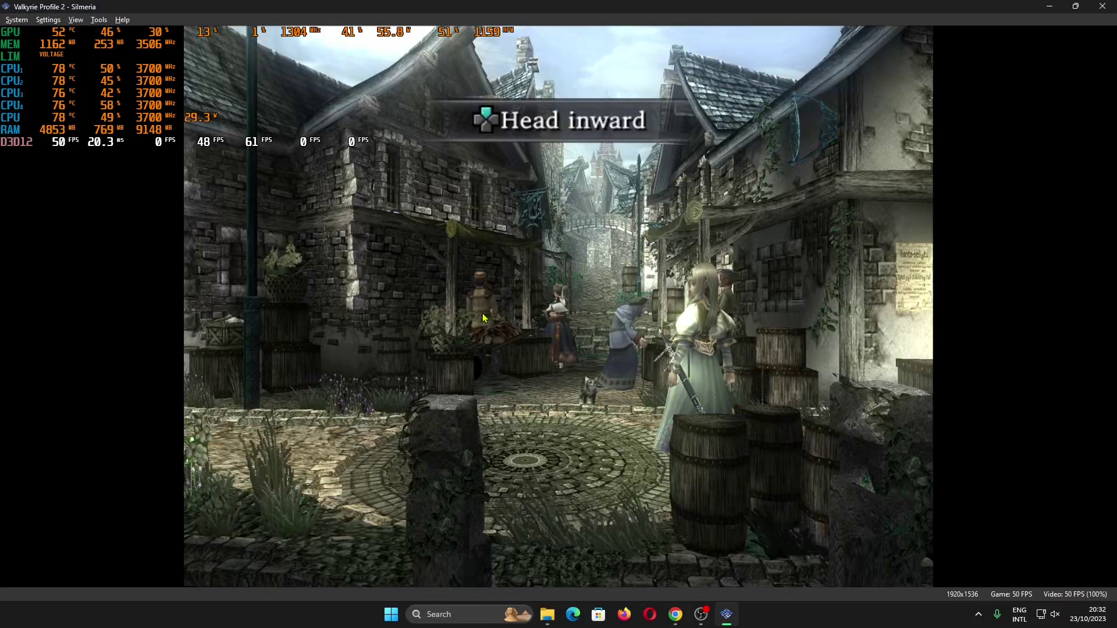
Step: Walk the character left through the town street and past the Inn to test the loaded game
key(Left)
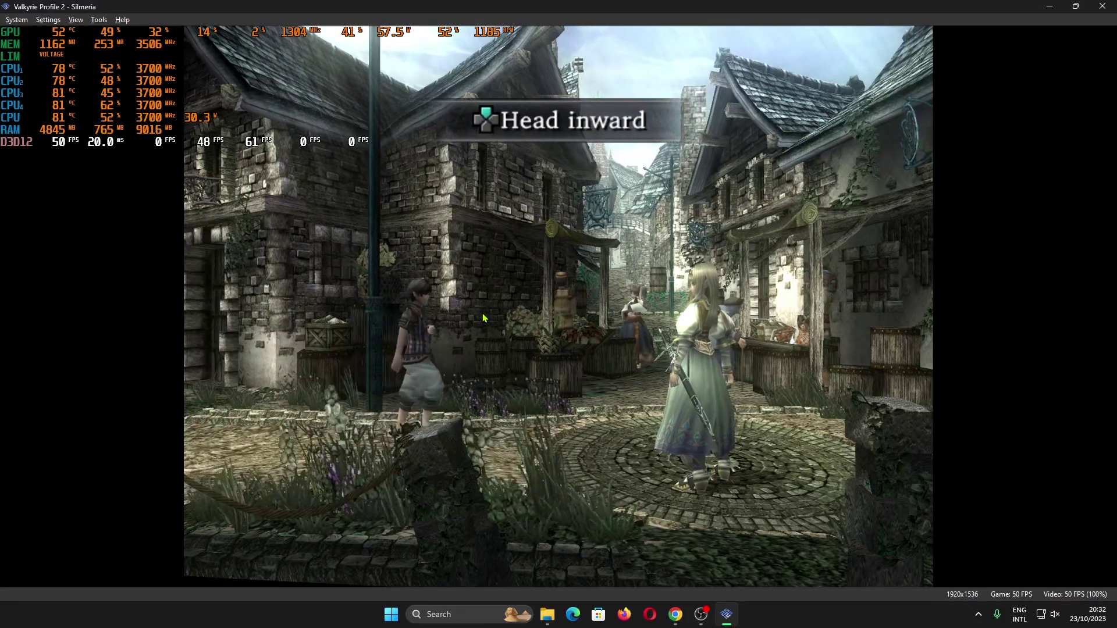
key(Left)
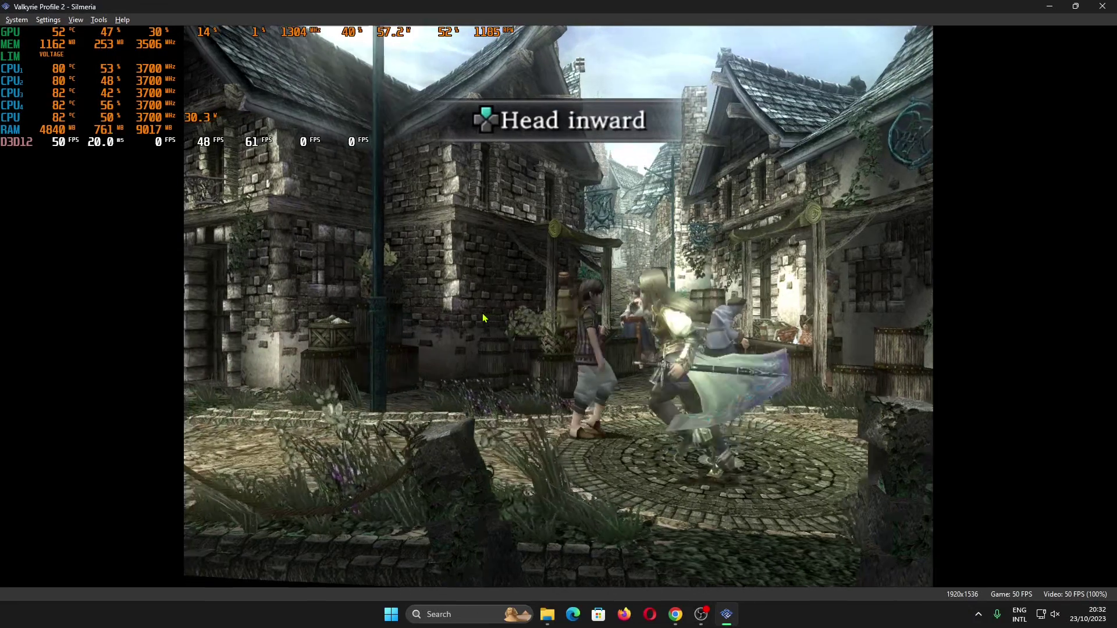
key(Left)
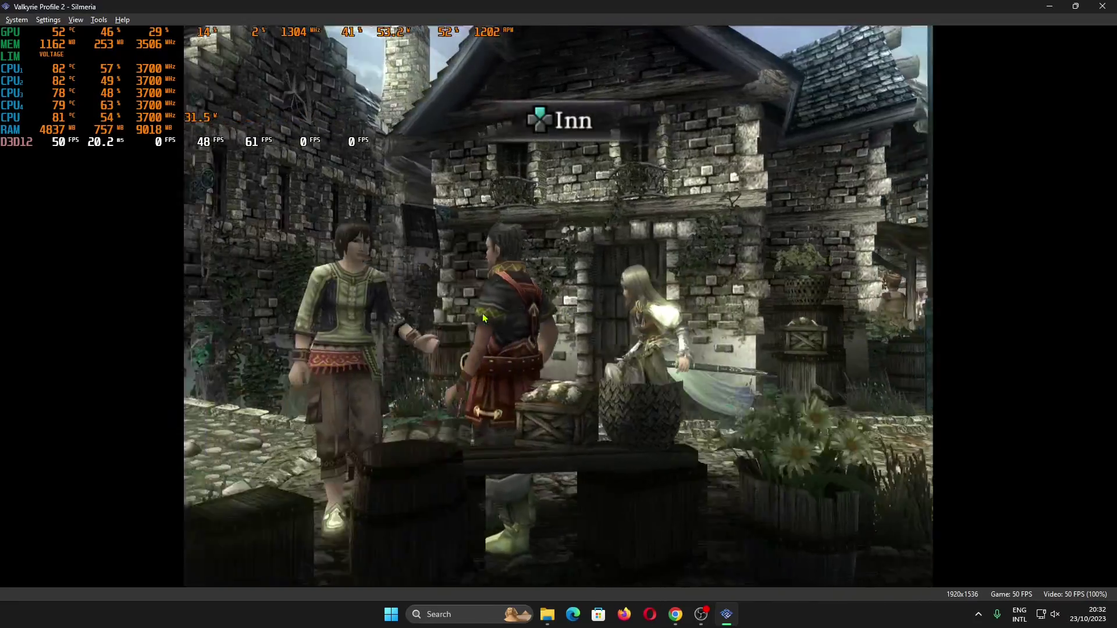
key(Up)
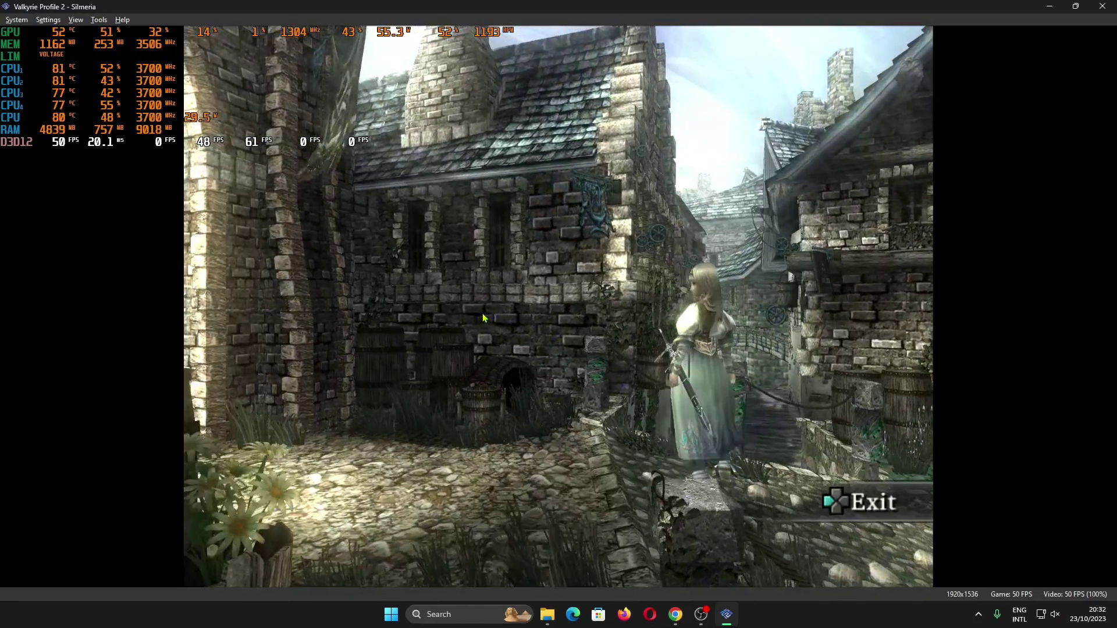
key(Return)
key(Escape)
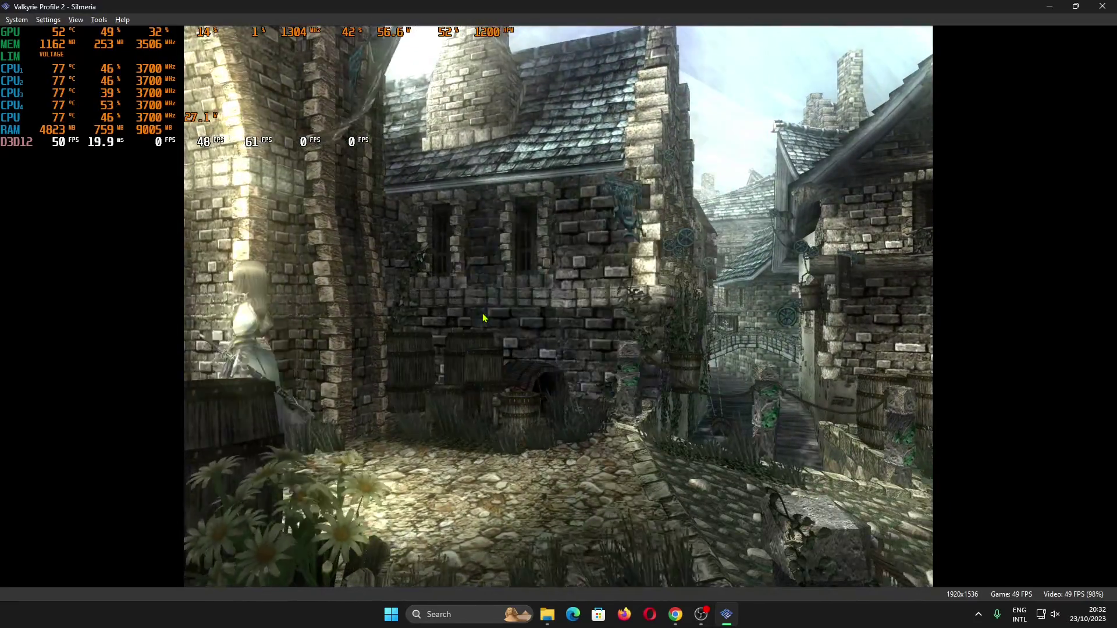
Step: Leave the town for the world map and open the in-game menu at the Lost Forest
key(Return)
key(Return)
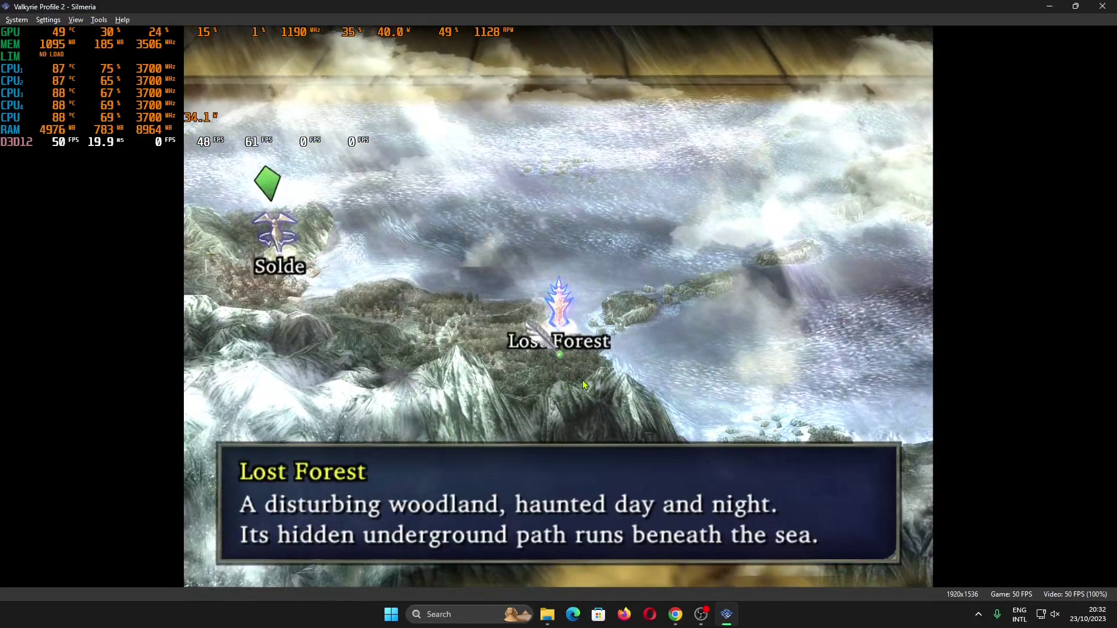
key(i)
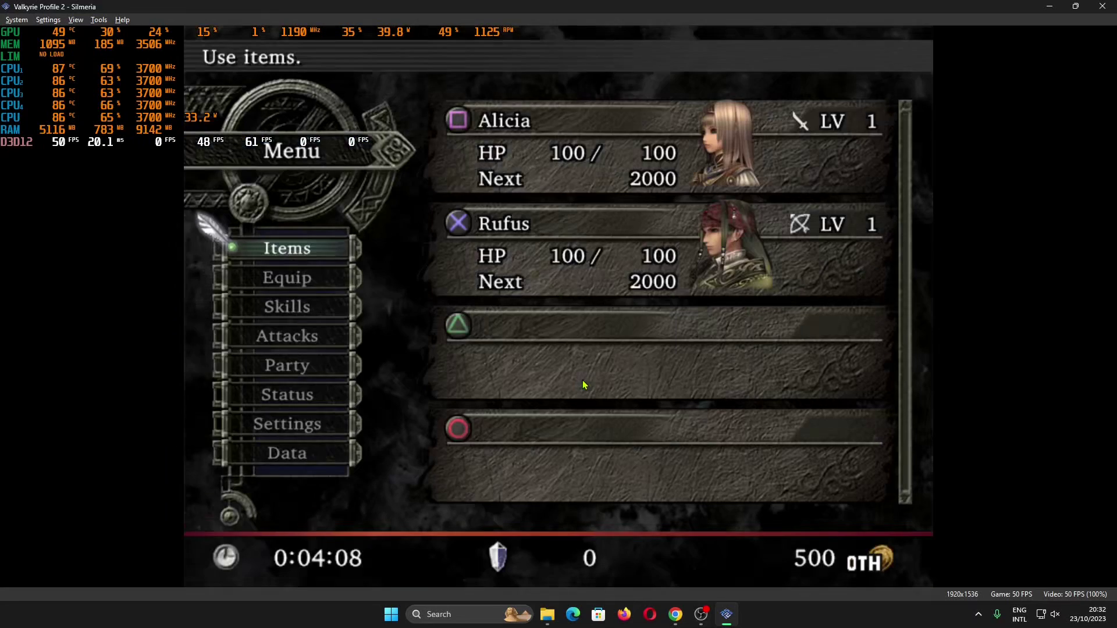
Step: Start saving the game data to MEMORY CARD slot 1 and decline formatting the card
key(Up)
key(Return)
key(Return)
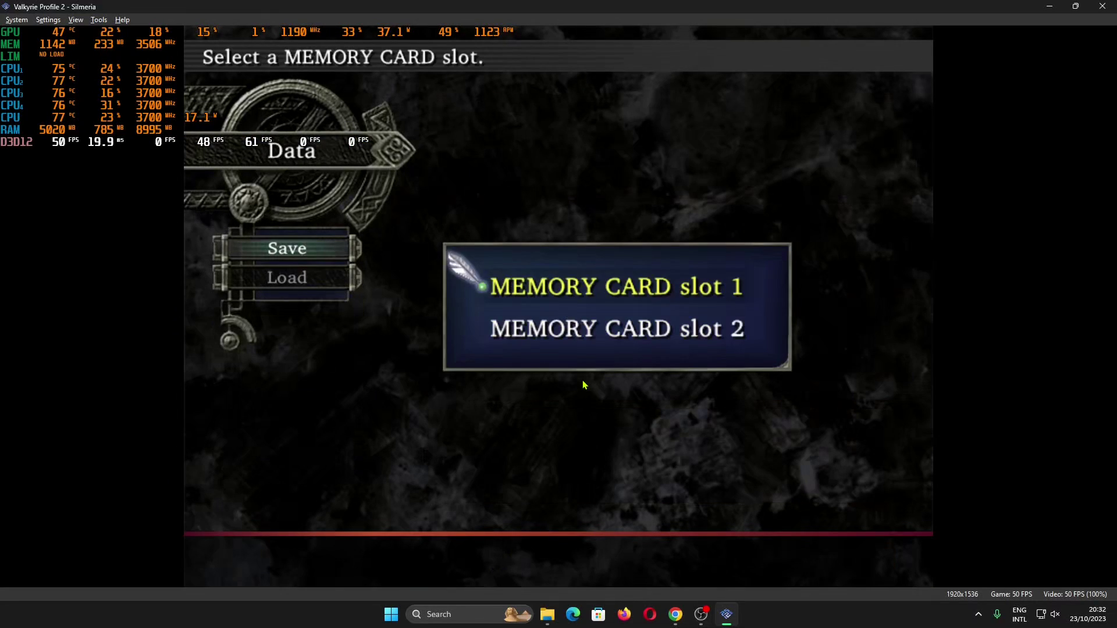
key(Return)
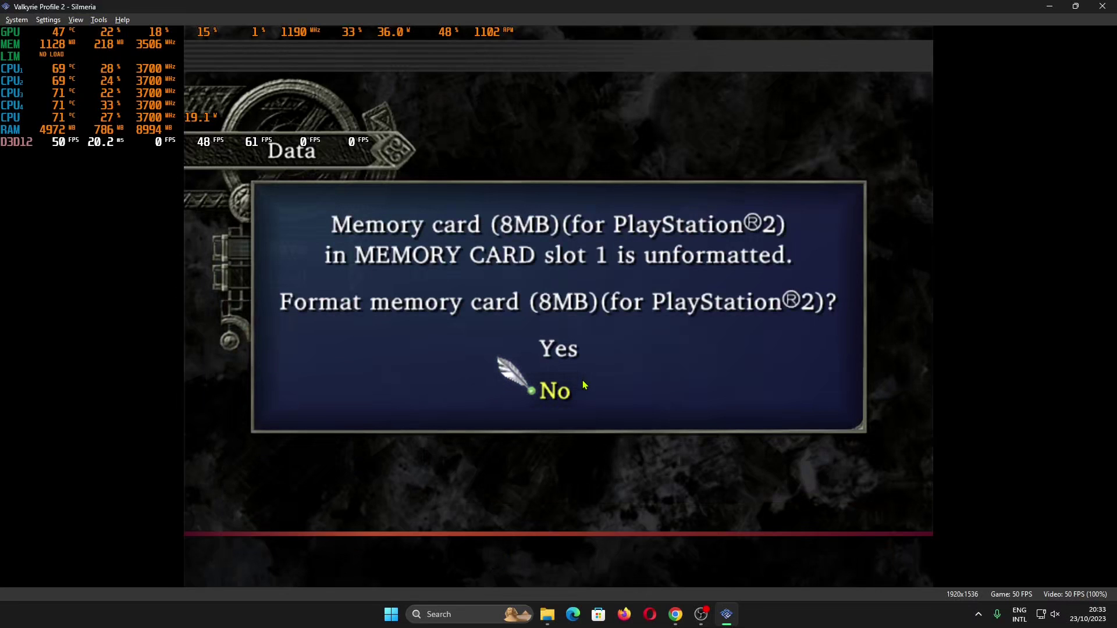
key(Return)
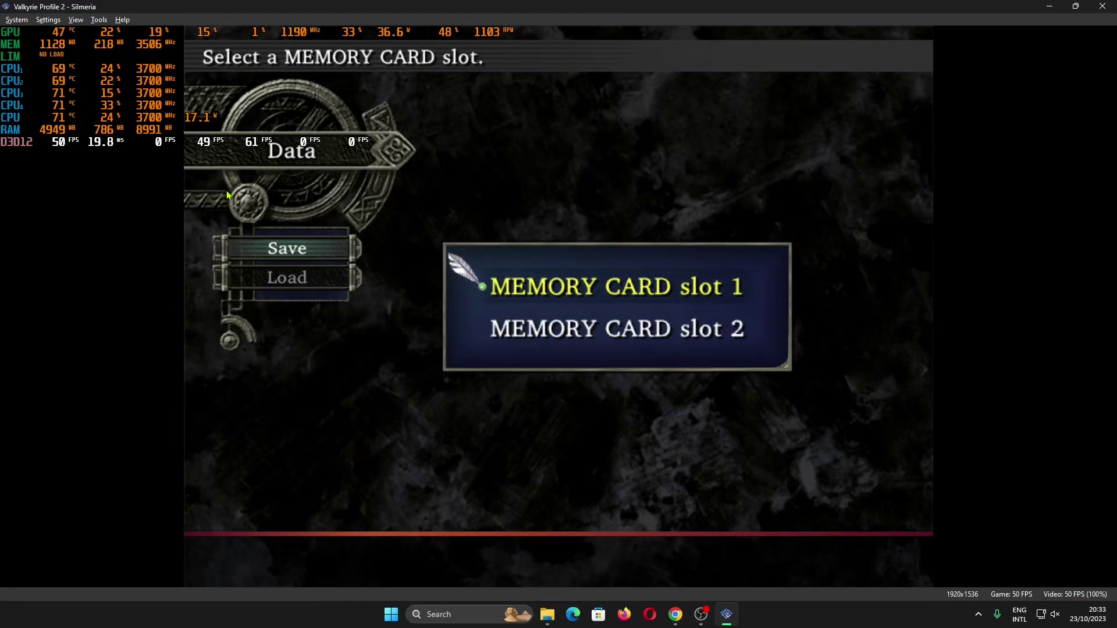
Step: Pause the game and check in the emulator's Memory Cards settings whether Mcd001.ps2 and Mcd002.ps2 are formatted
key(Escape)
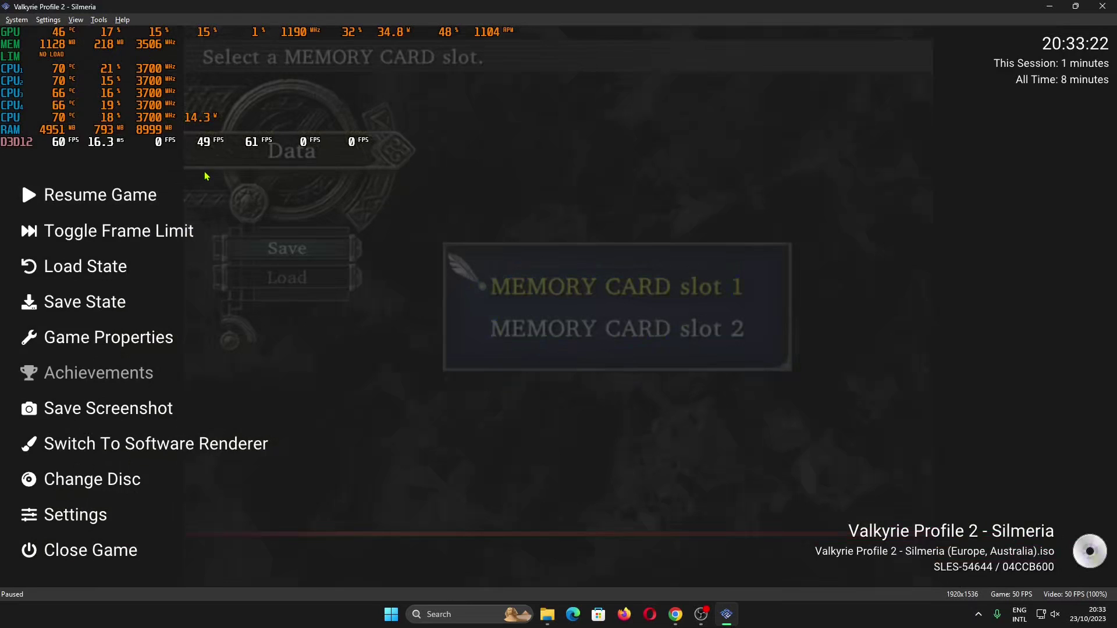
click(49, 20)
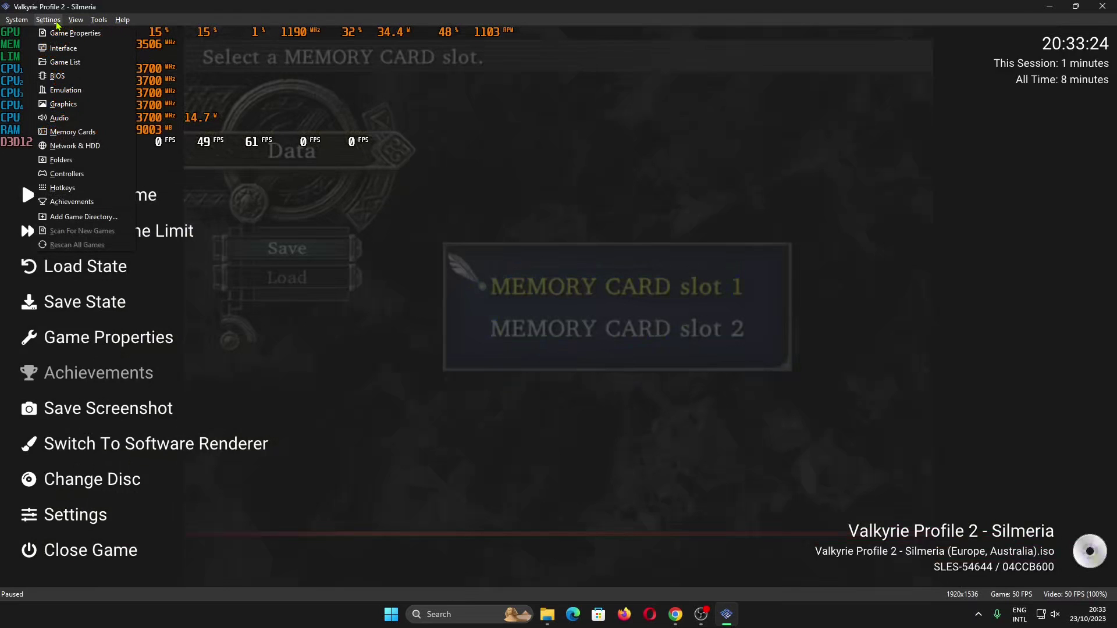
click(72, 135)
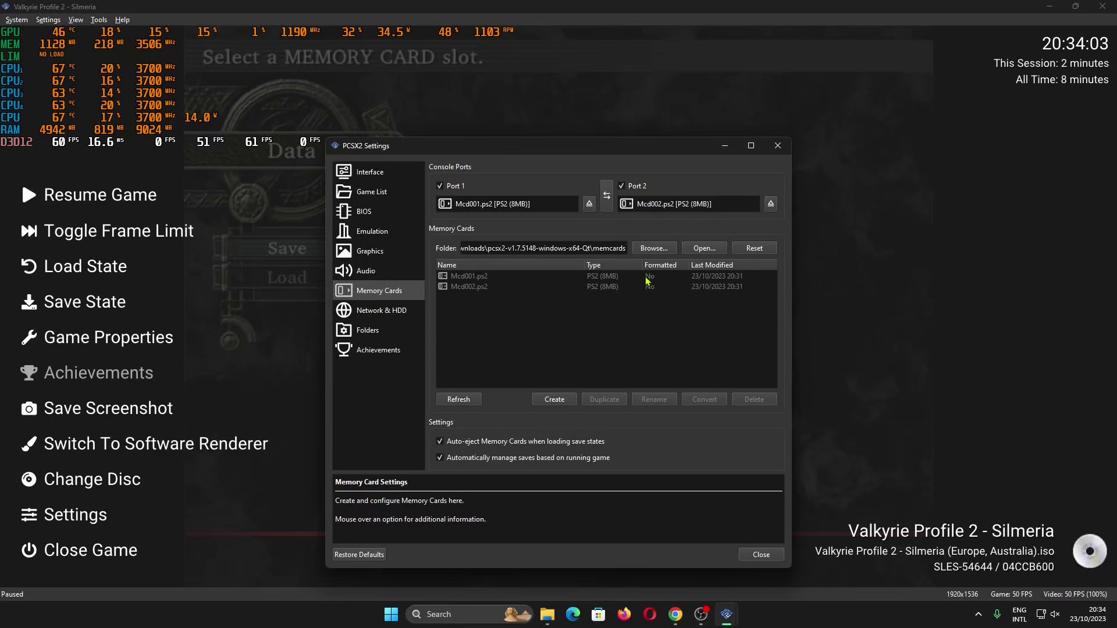
click(778, 145)
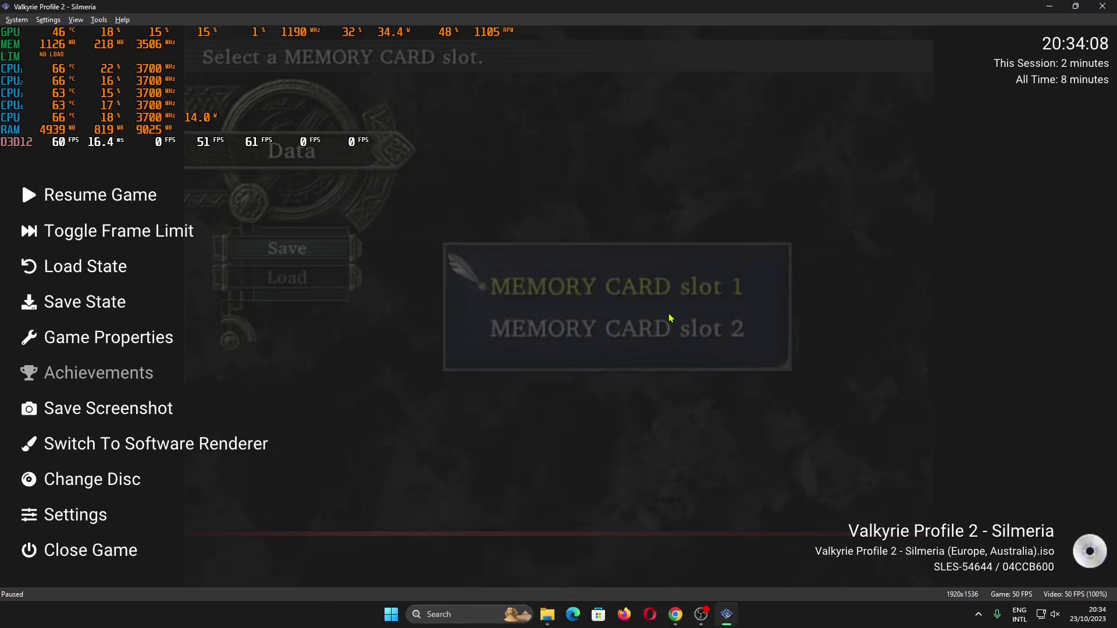
Step: Resume the game, choose MEMORY CARD slot 1 for saving and format its memory card
key(Escape)
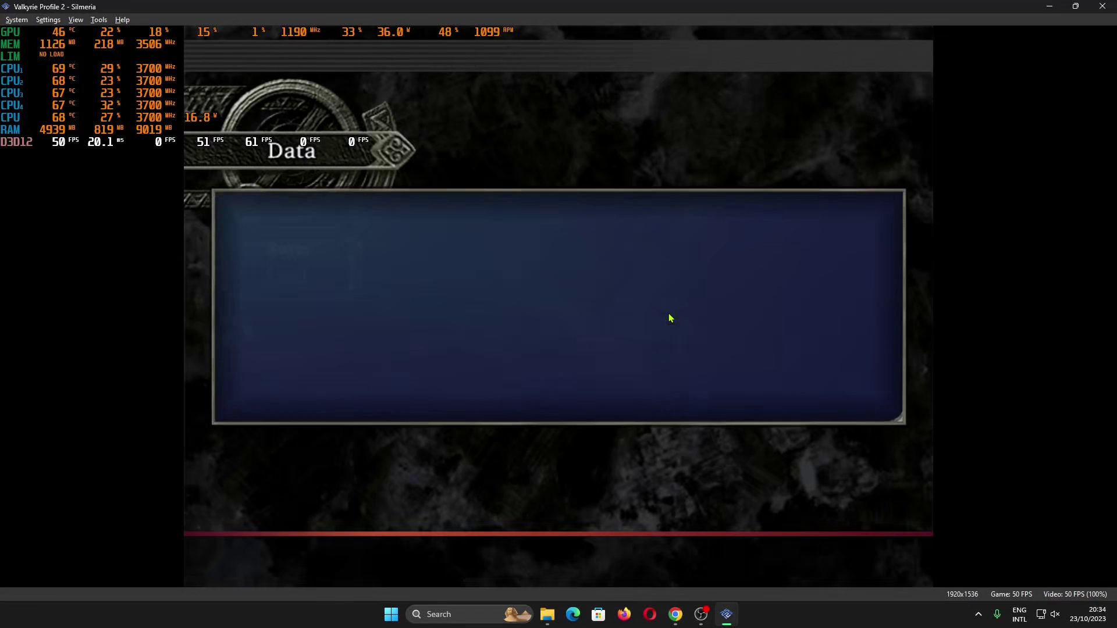
key(Up)
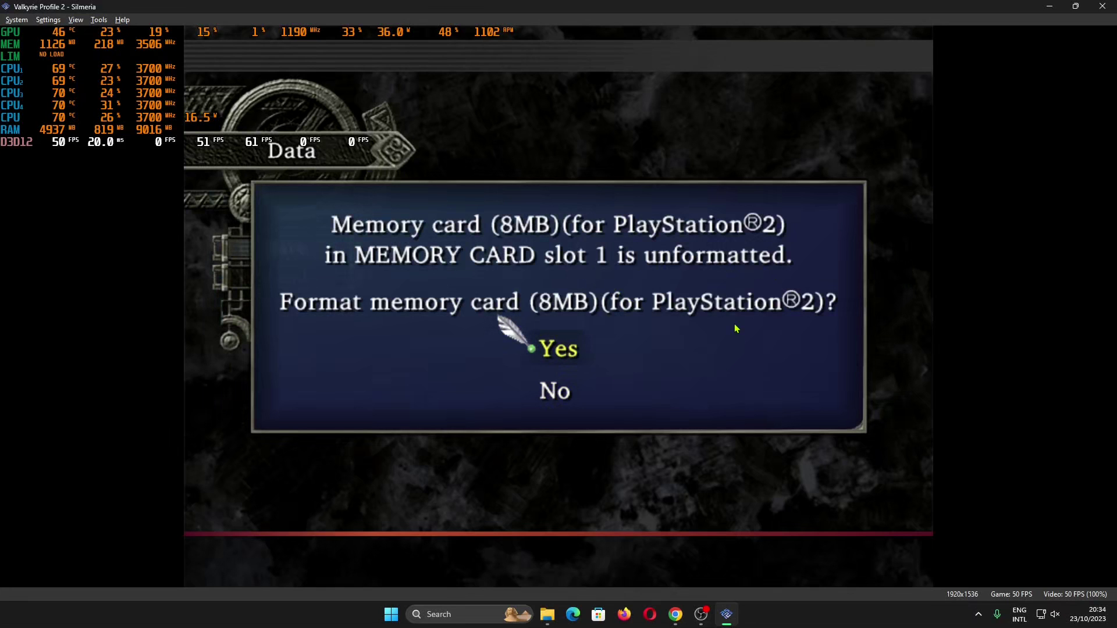
key(Return)
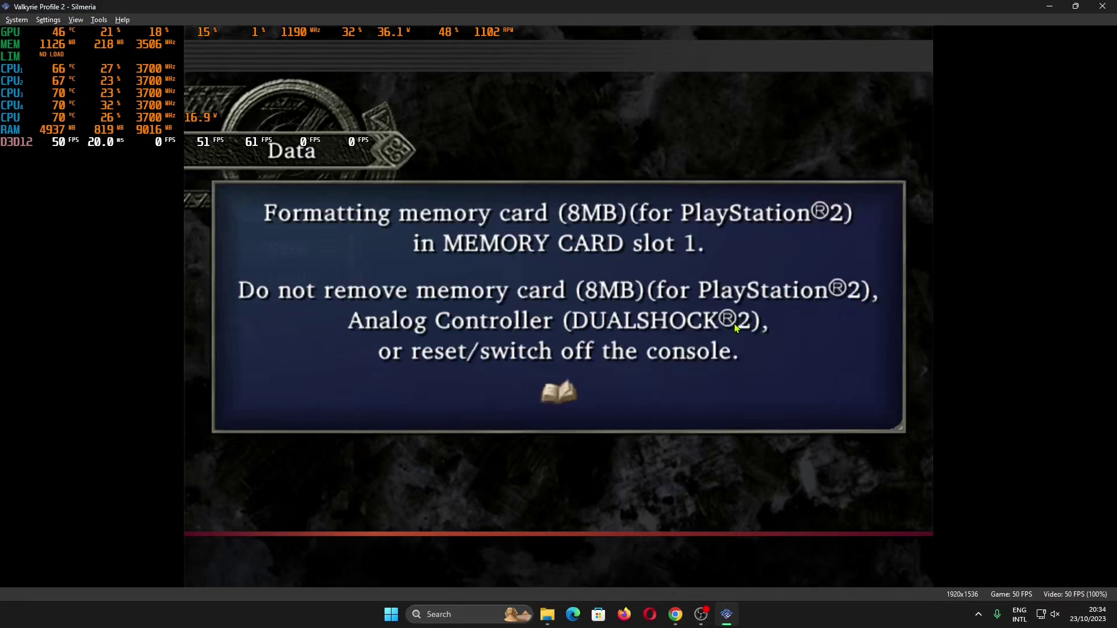
key(Return)
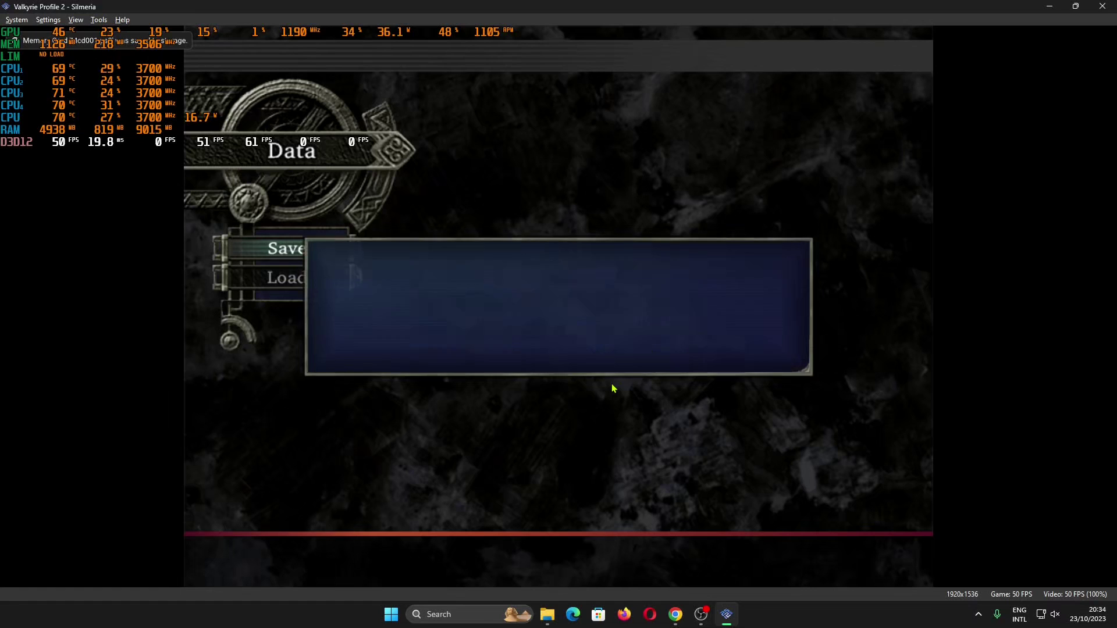
Step: Pause the game and look through the Memory Card Settings of the pause overlay
key(Escape)
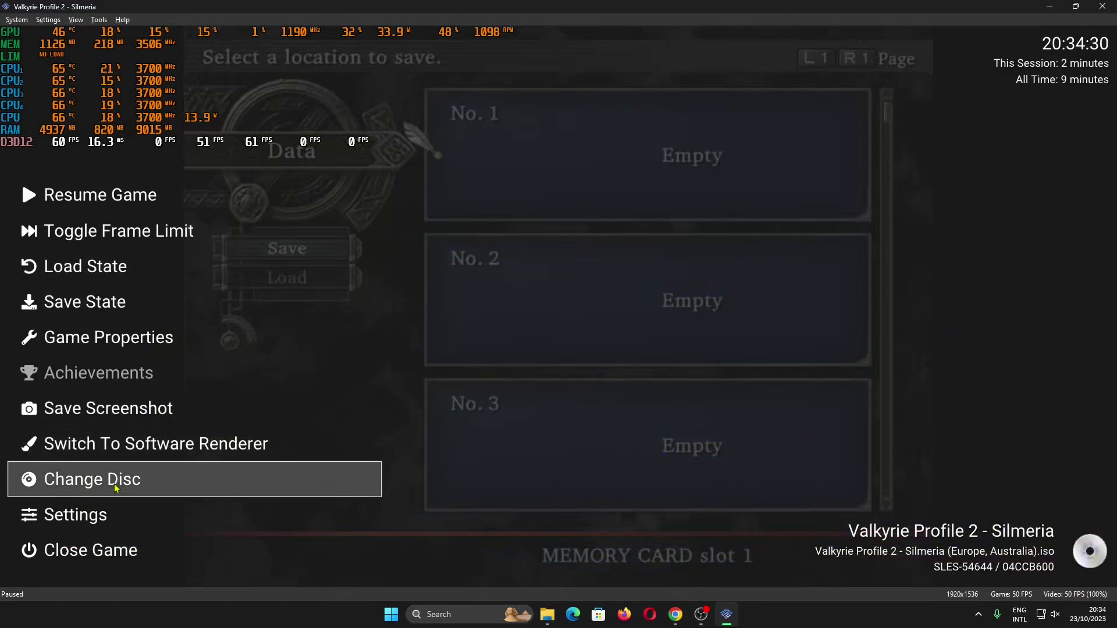
click(125, 518)
click(865, 44)
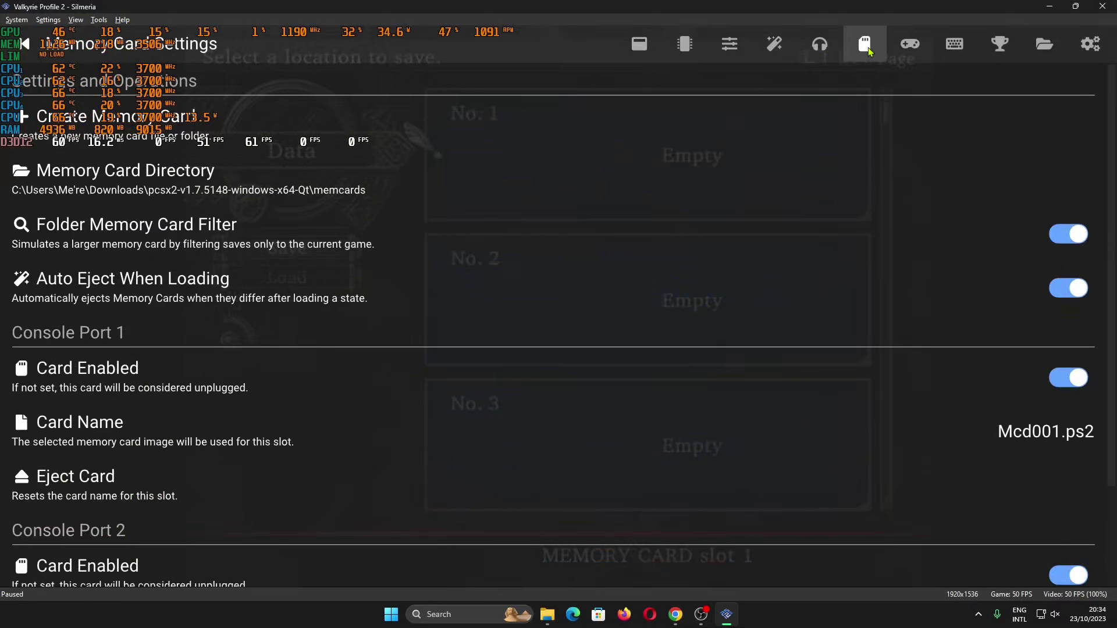
scroll(750, 437, down, 2)
scroll(669, 291, up, 2)
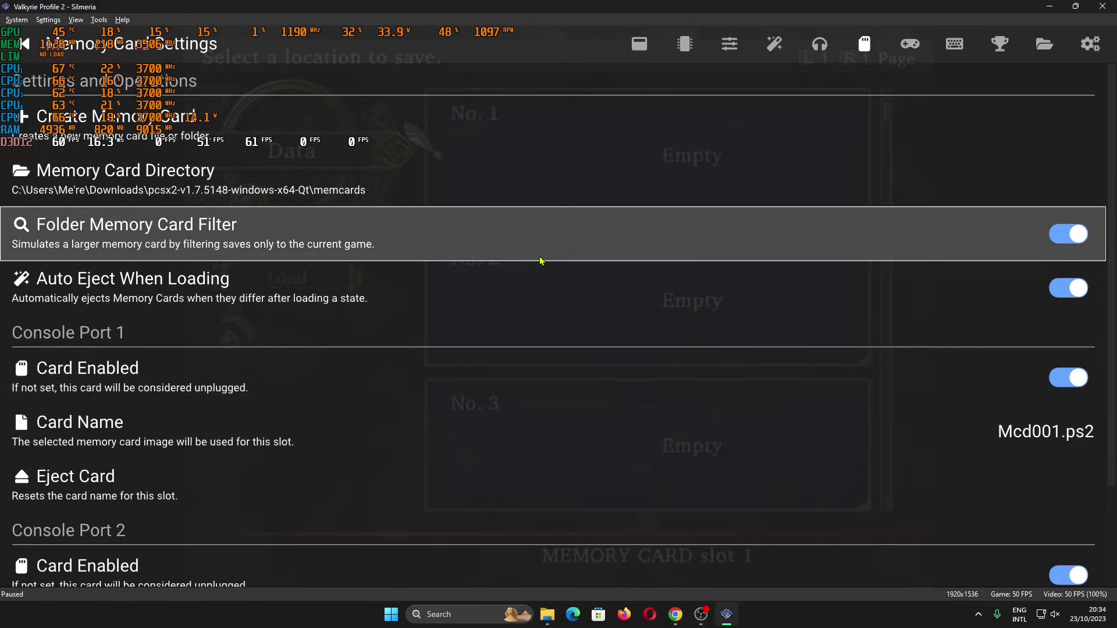
Step: Check the formatted status of Mcd001.ps2 in the Memory Cards page of the PCSX2 Settings window
click(43, 20)
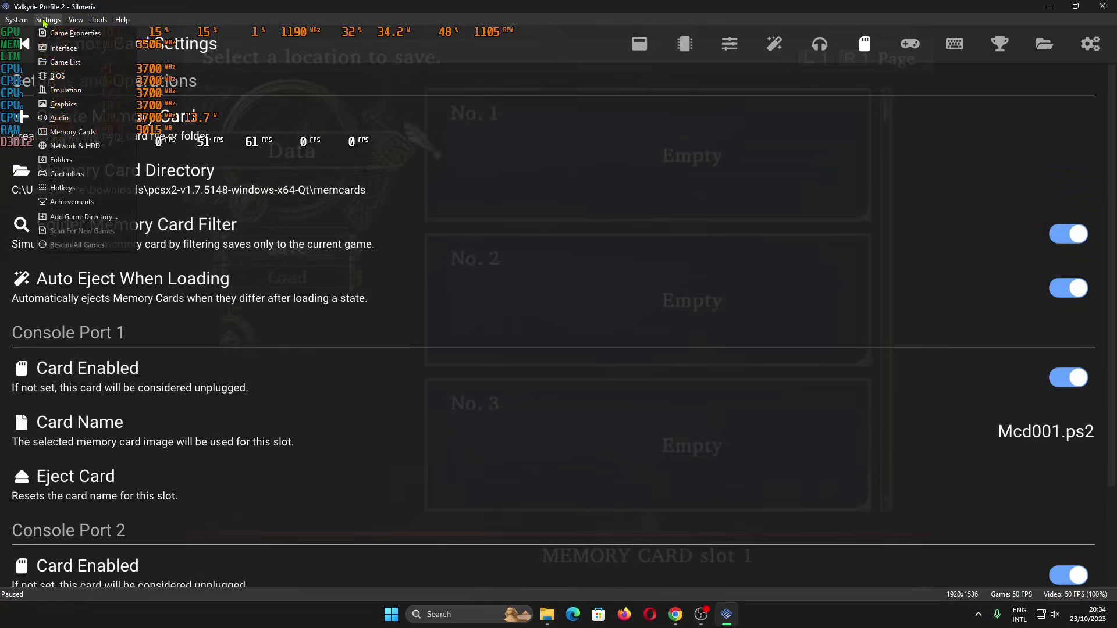
click(74, 133)
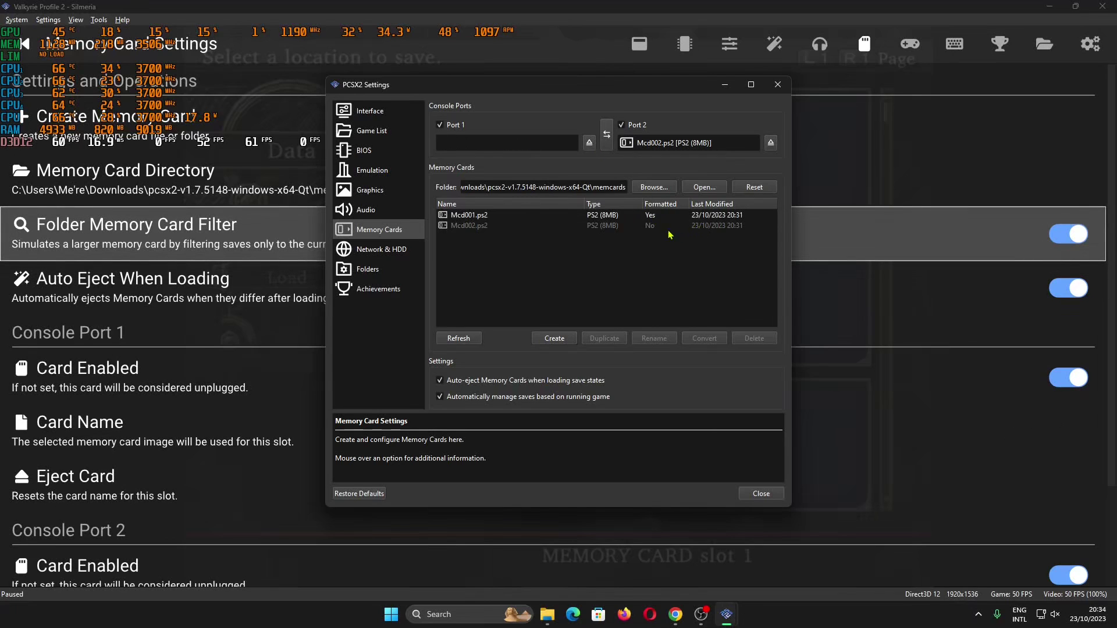
click(648, 219)
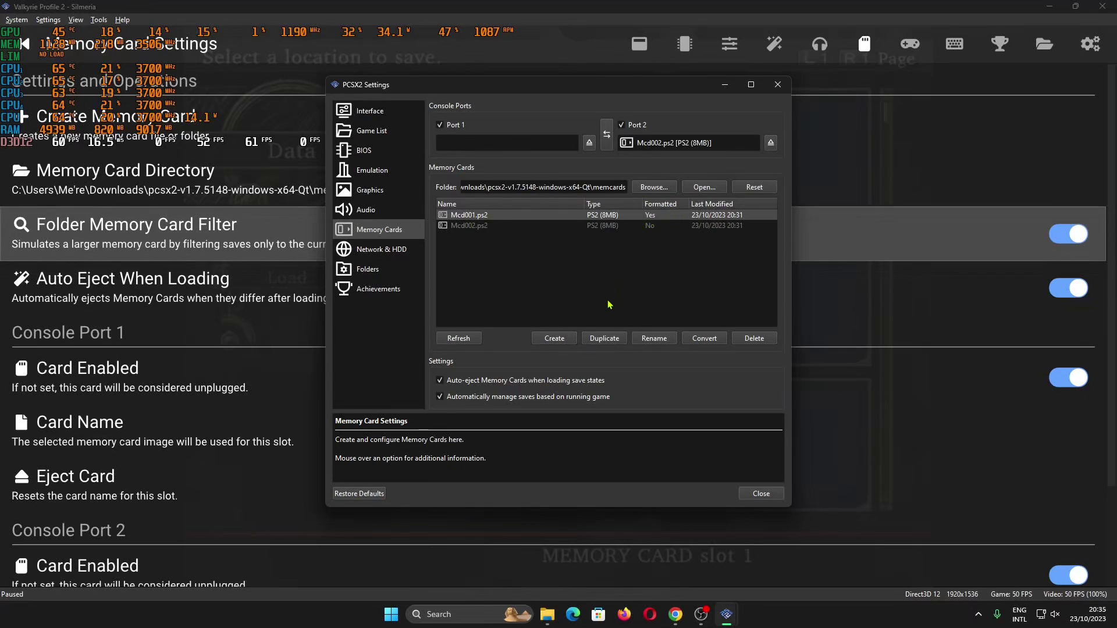
Step: Begin creating a new memory card with the Folder [Recommended] type
click(565, 341)
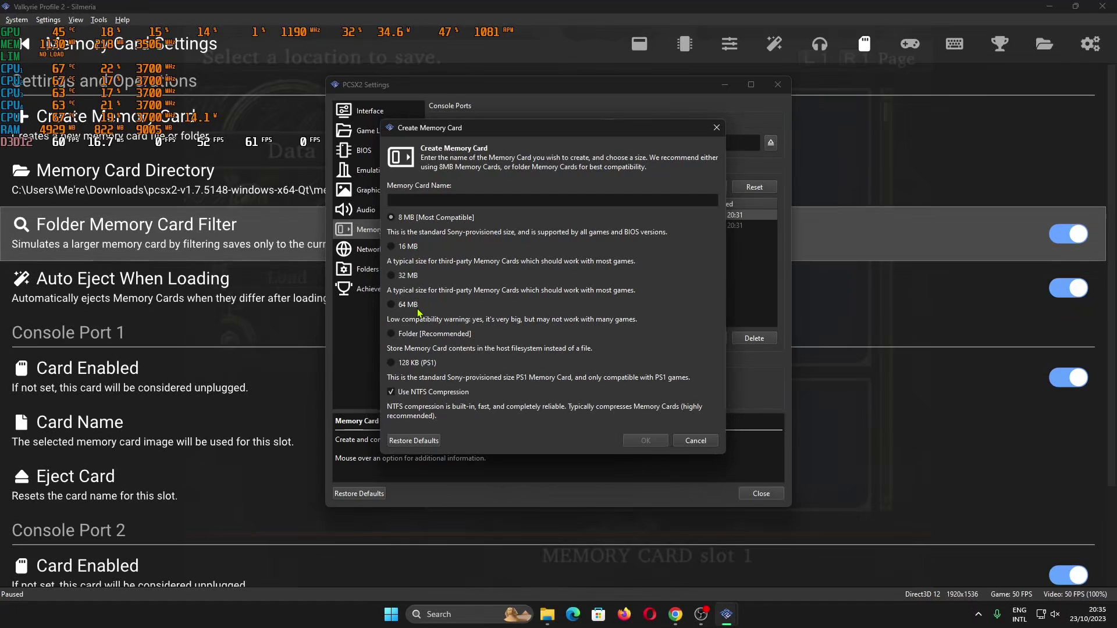
click(404, 336)
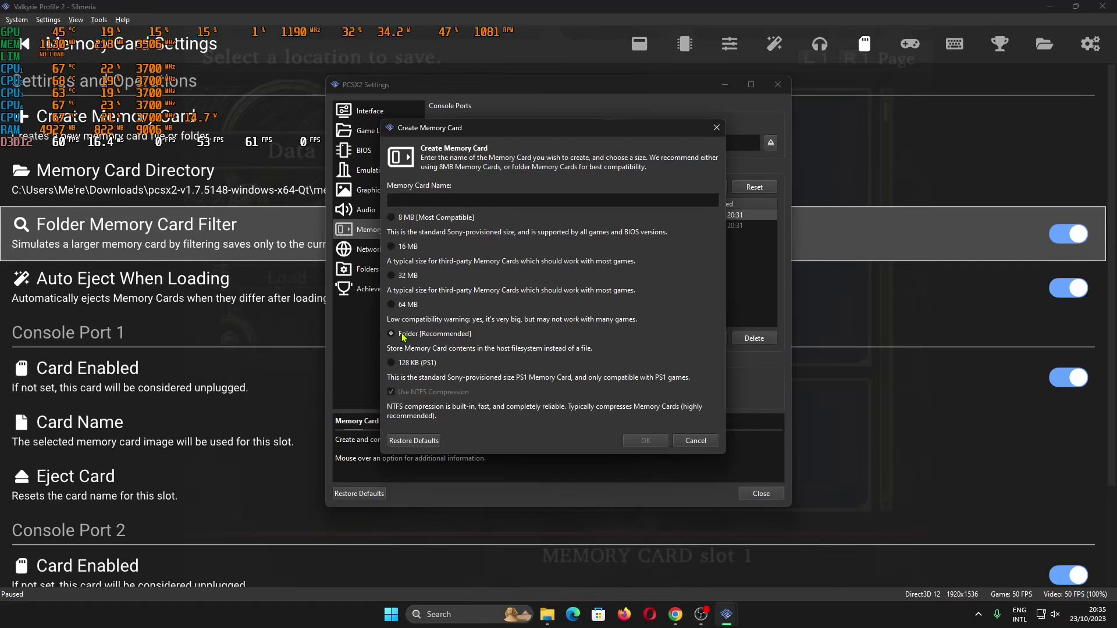